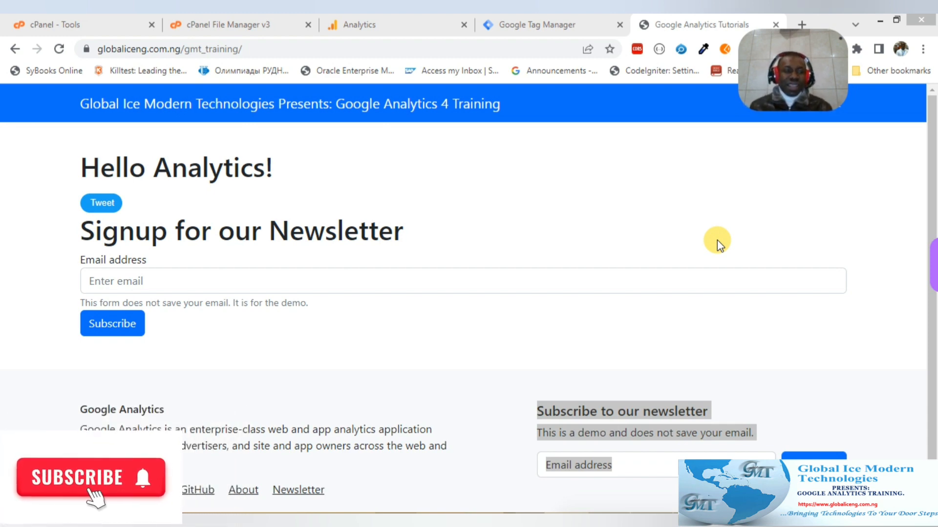
- Review the two newsletter signup forms on the training page and the existing tags in Google Tag Manager
left_click_drag(80, 228, 415, 232)
left_click_drag(509, 433, 780, 435)
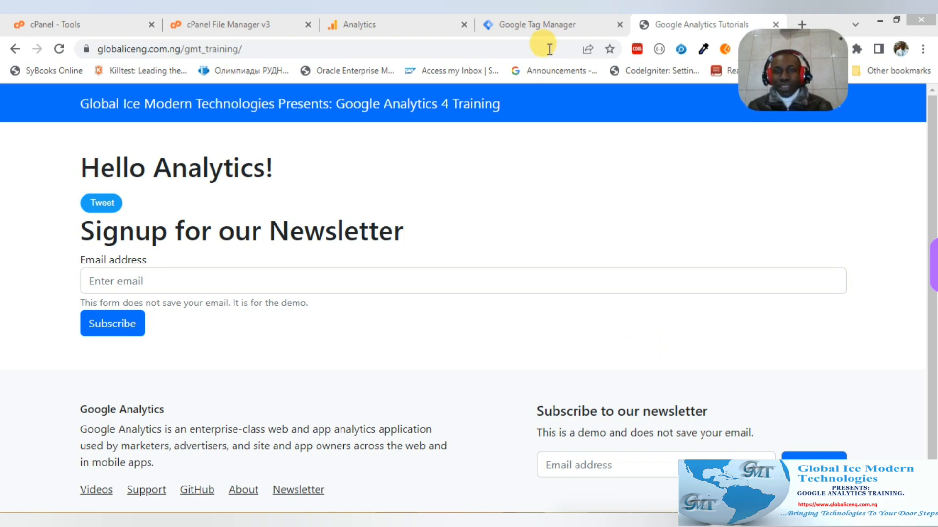
left_click(551, 27)
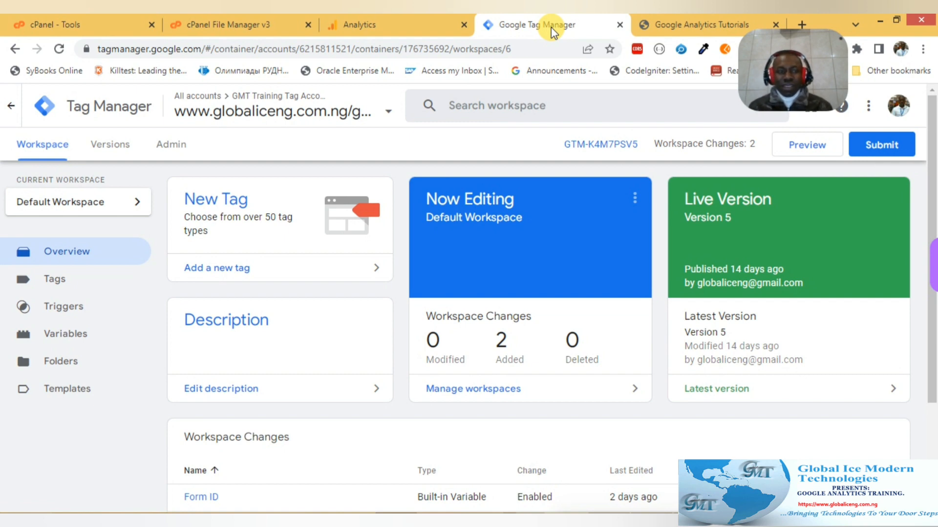
left_click(58, 287)
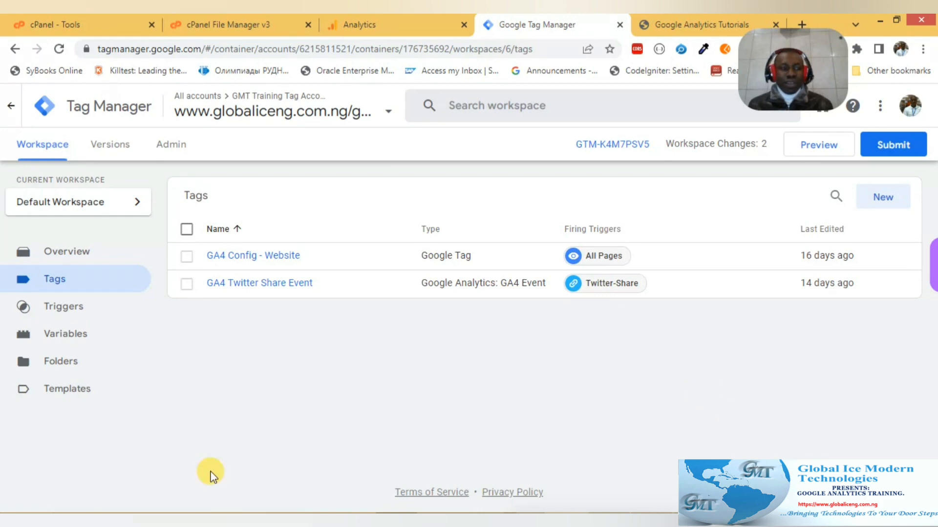
- Check in the built-in variables configuration whether the Form ID variable is enabled
left_click(66, 335)
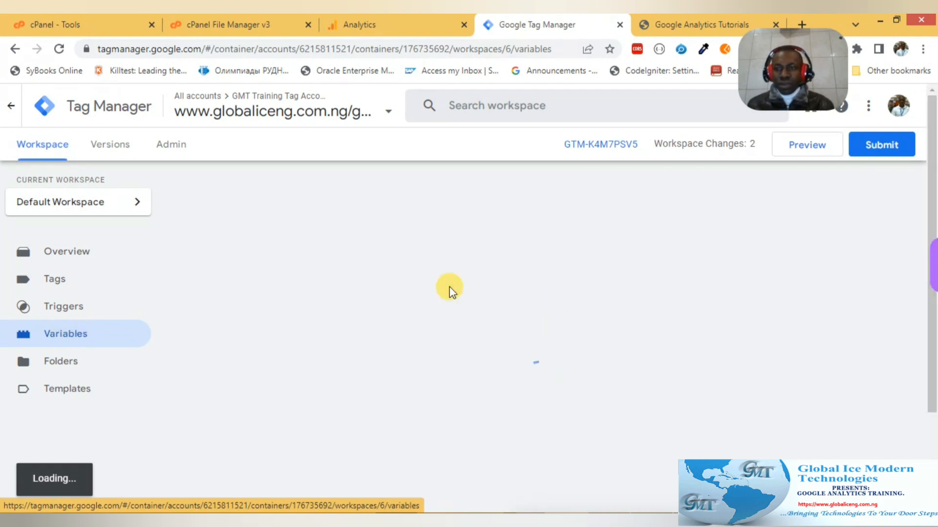
left_click(855, 204)
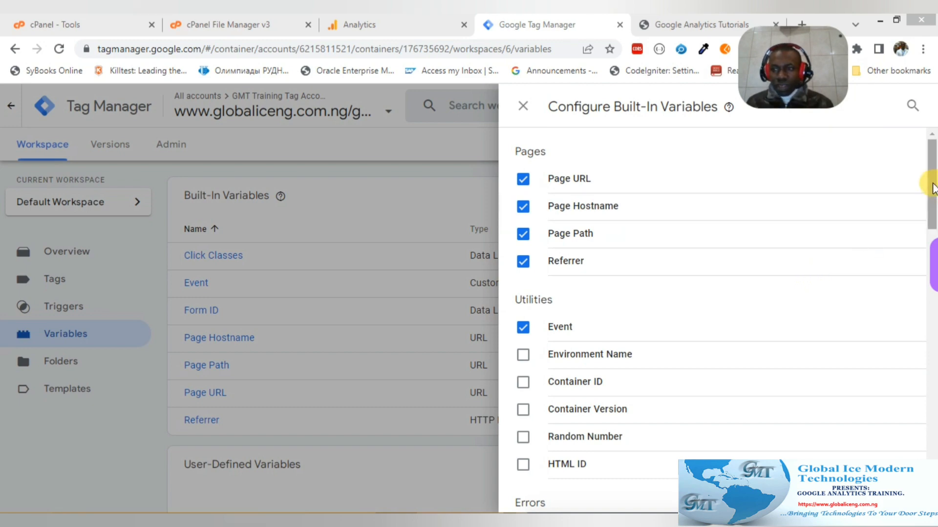
scroll(907, 256, "down", 10)
scroll(901, 314, "down", 3)
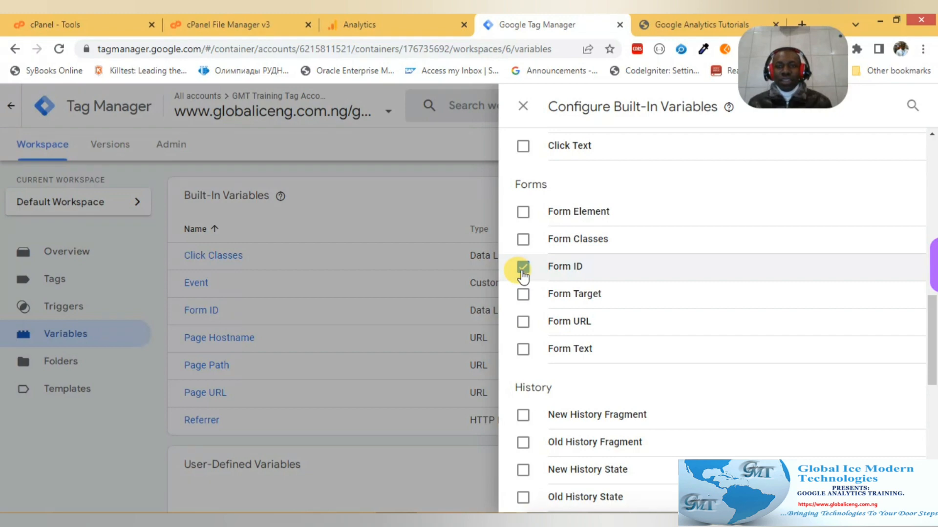
left_click(521, 105)
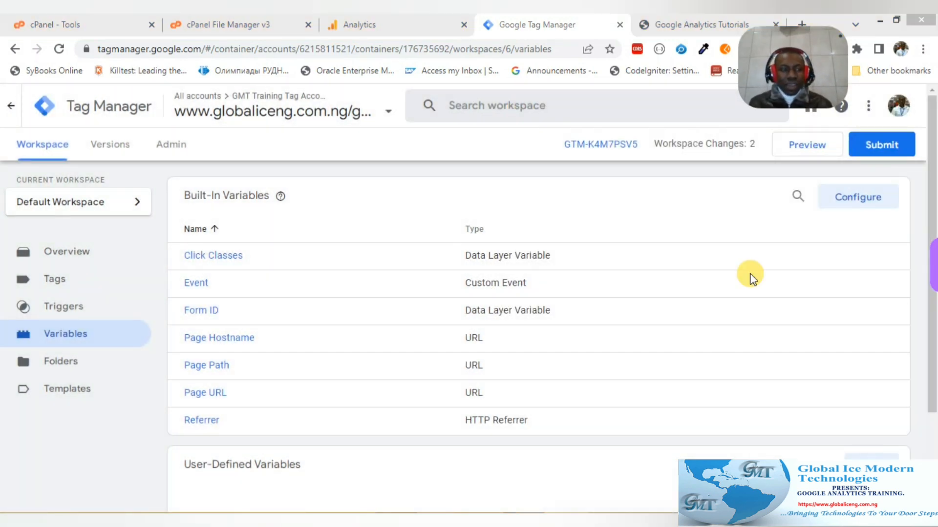
- Create a new tag named "GA4 Event - Newsletter Signup"
left_click(55, 282)
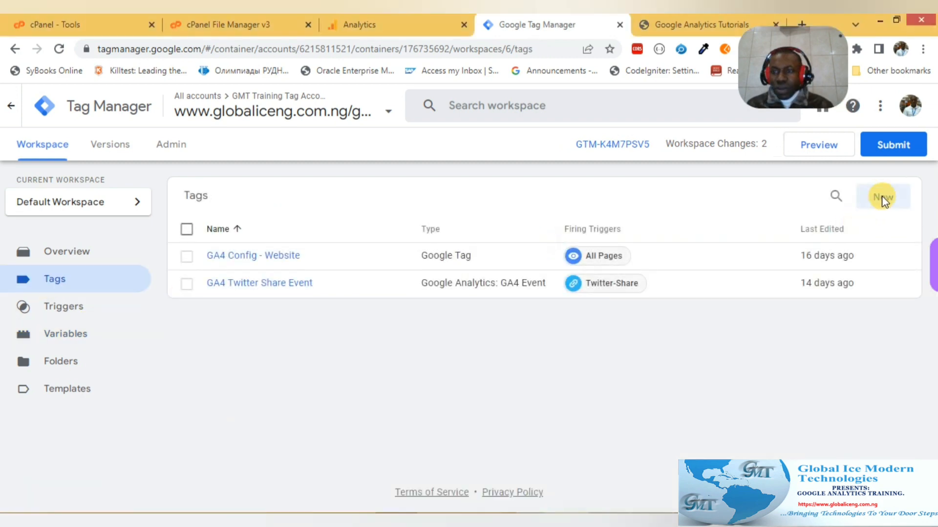
left_click(884, 198)
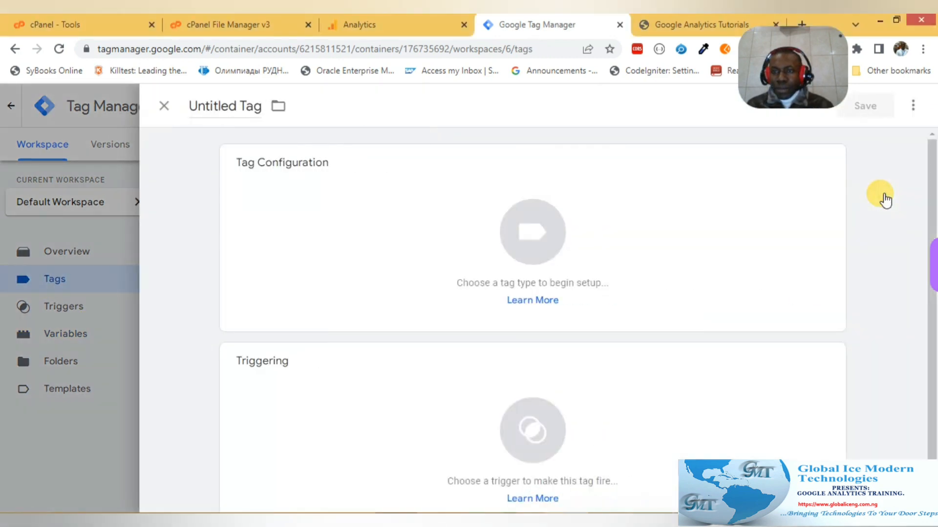
left_click(254, 105)
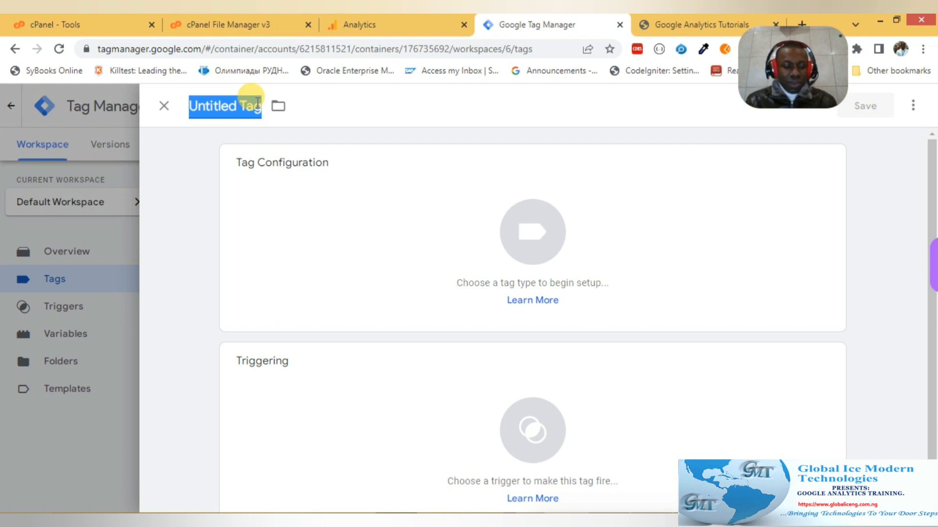
type("GA4 Event - Newsletter Signup")
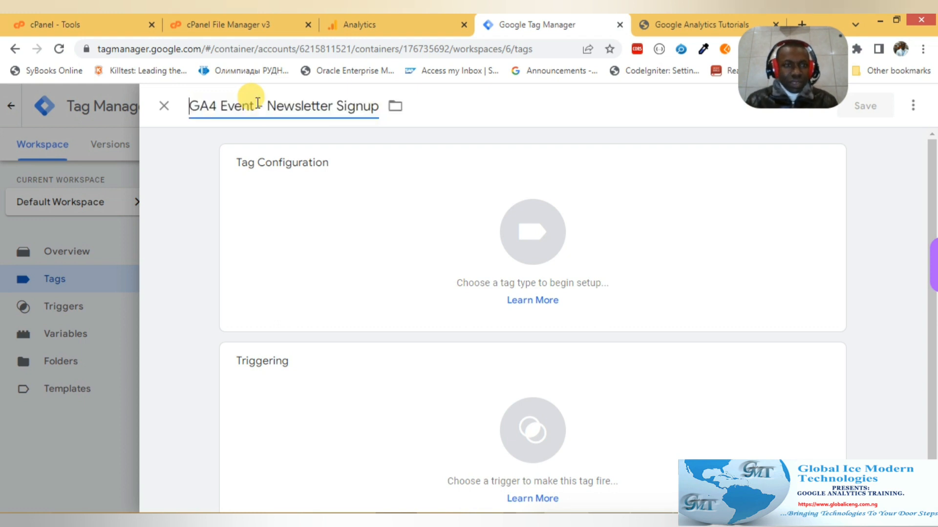
left_click(355, 105)
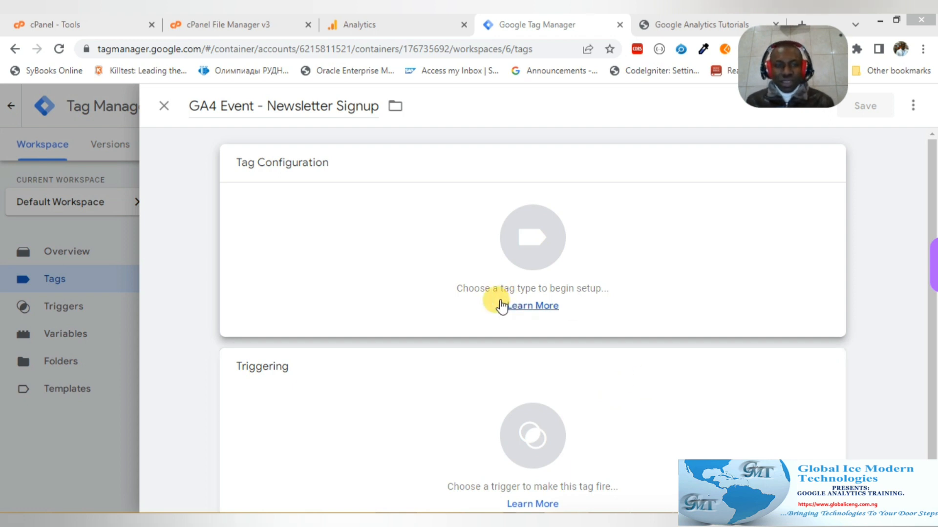
- Set the new tag's type to Google Analytics: GA4 Event
left_click(379, 209)
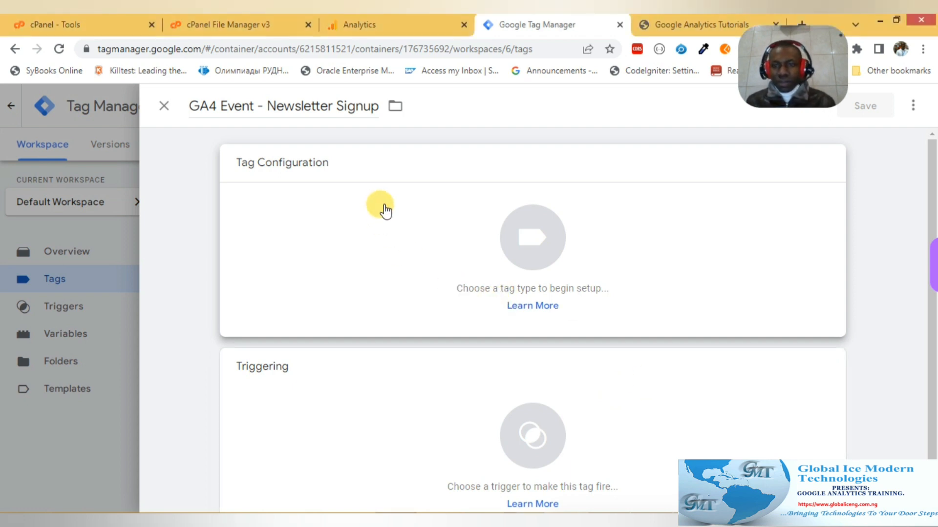
left_click(385, 207)
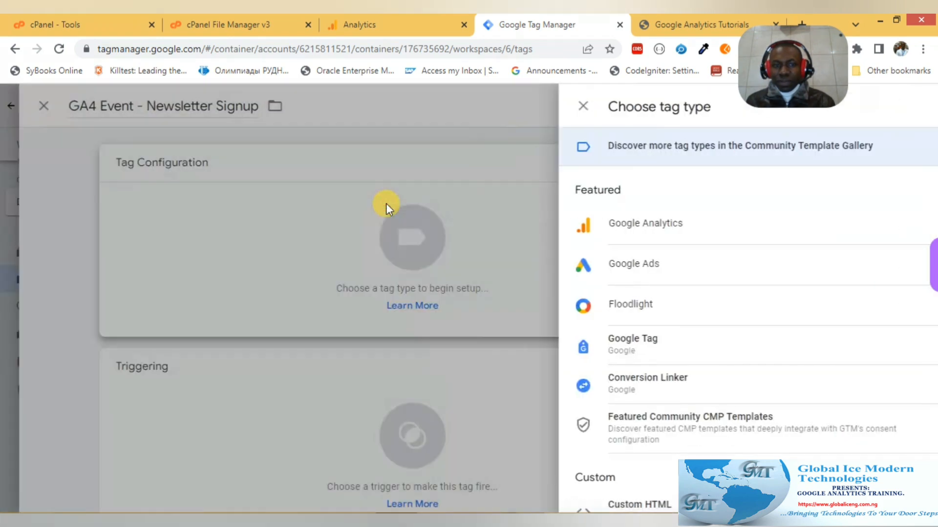
left_click(385, 204)
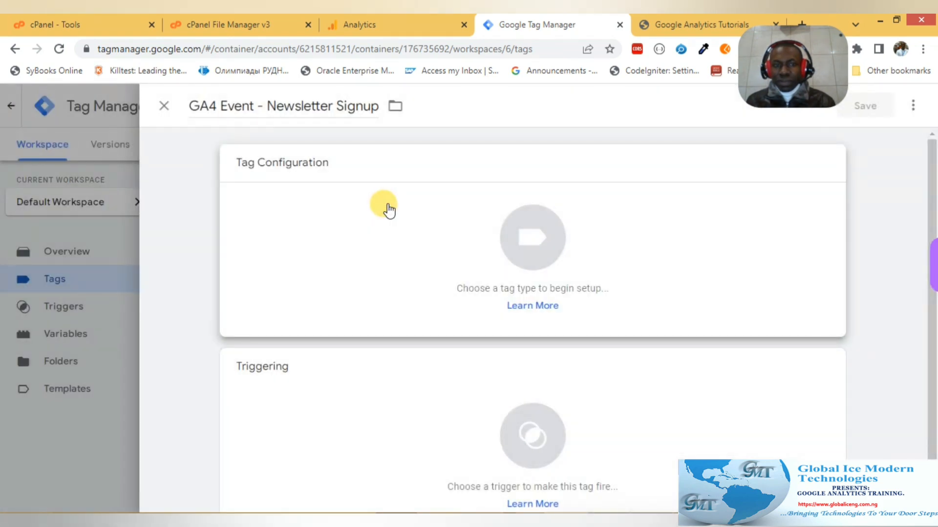
left_click(387, 205)
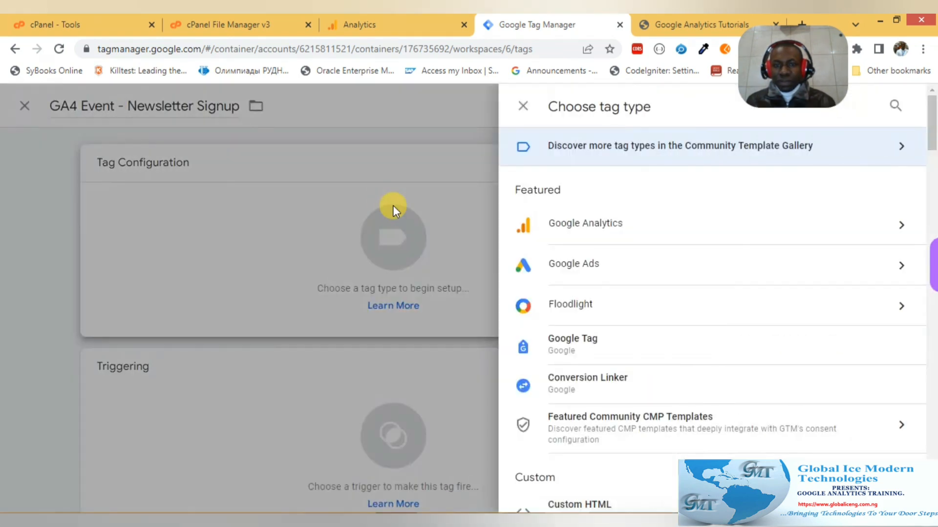
left_click(604, 225)
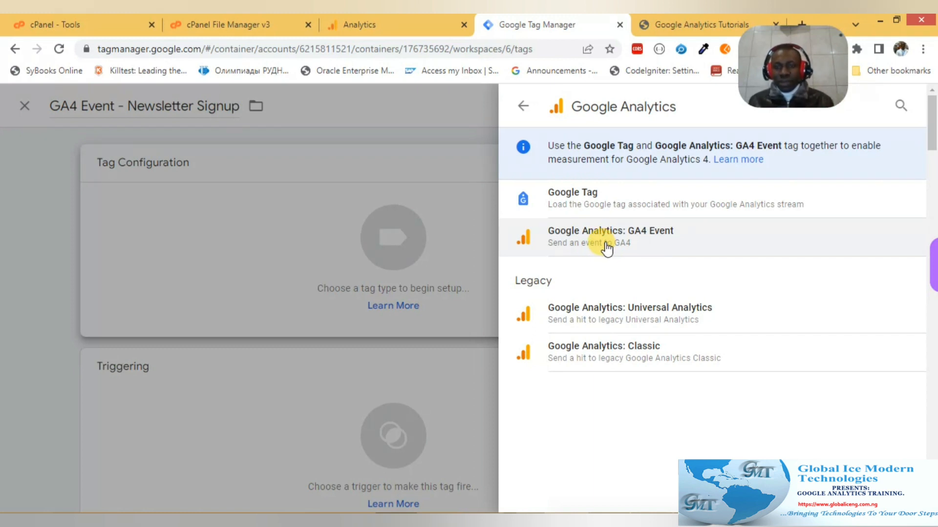
left_click(678, 225)
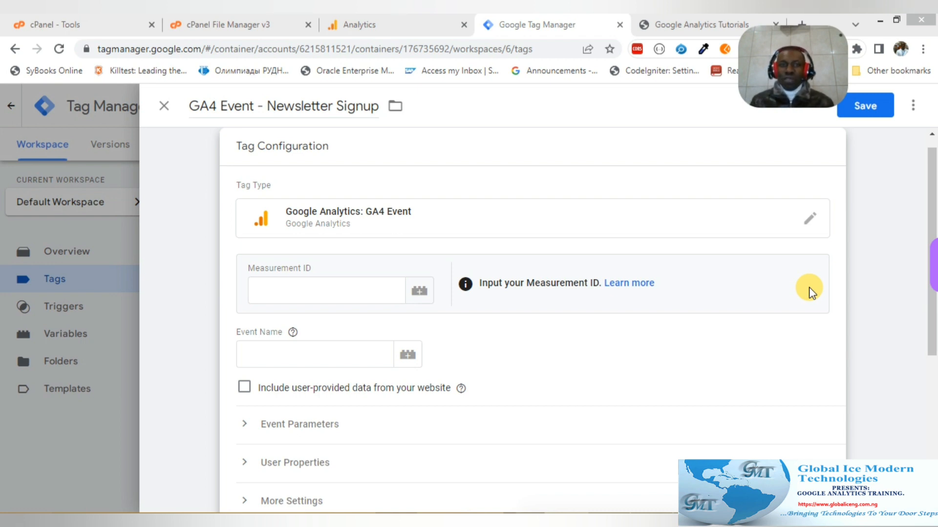
- Copy the GMT Stream's measurement ID from Google Analytics into the tag's Measurement ID in Google Tag Manager
left_click(385, 25)
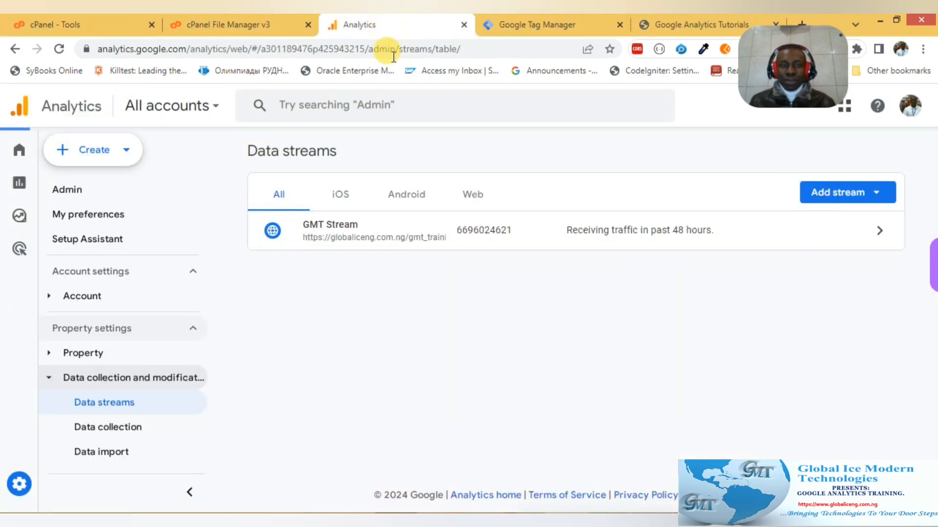
left_click(364, 230)
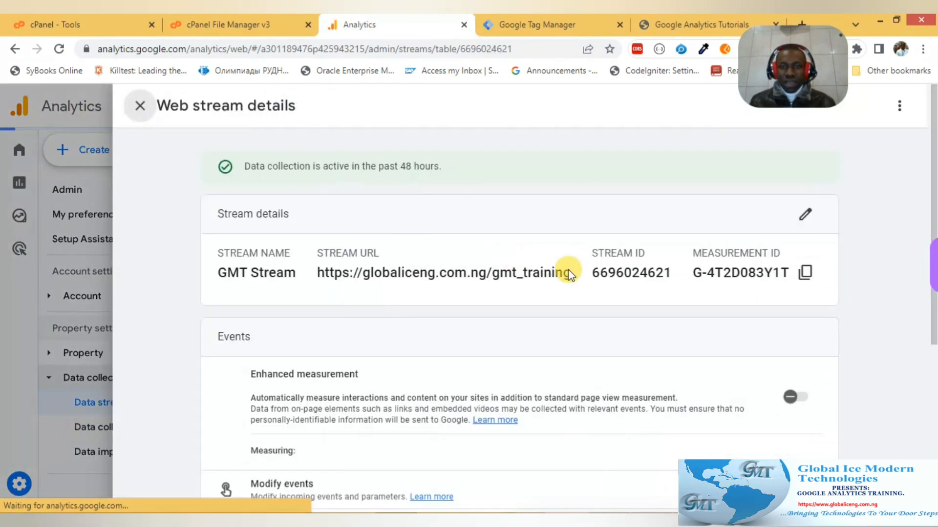
left_click(804, 274)
left_click(551, 25)
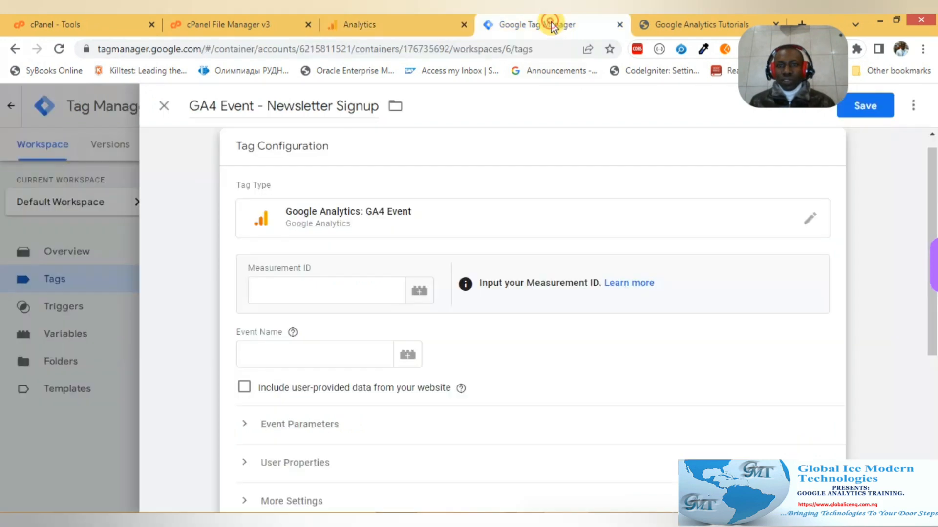
left_click(337, 292)
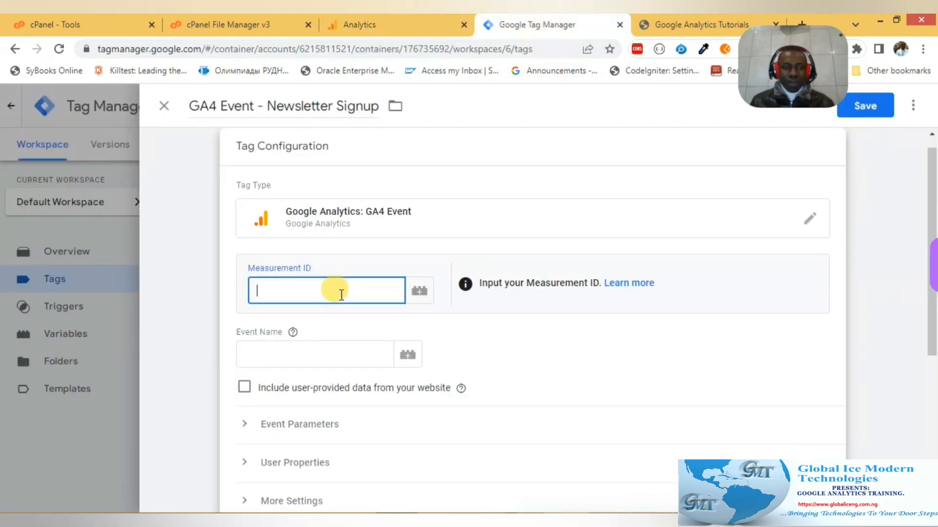
key("ctrl+v")
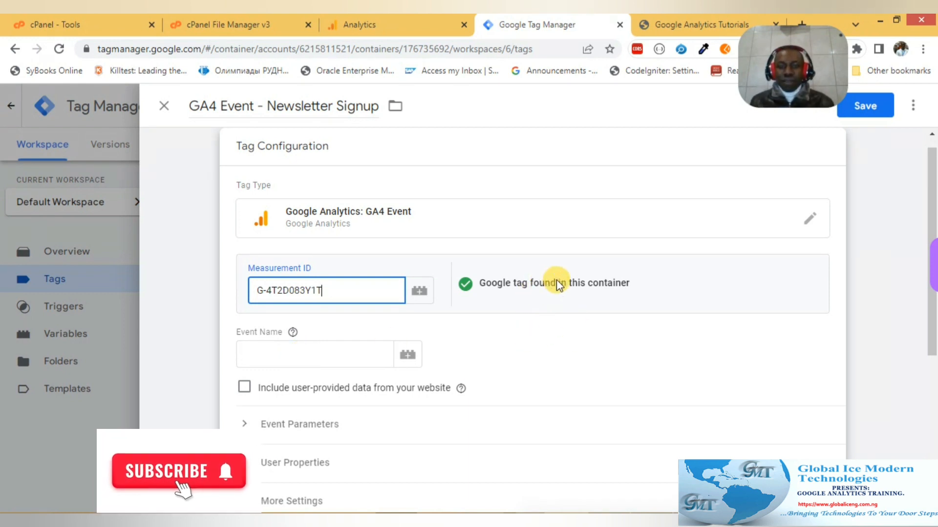
left_click_drag(623, 283, 525, 281)
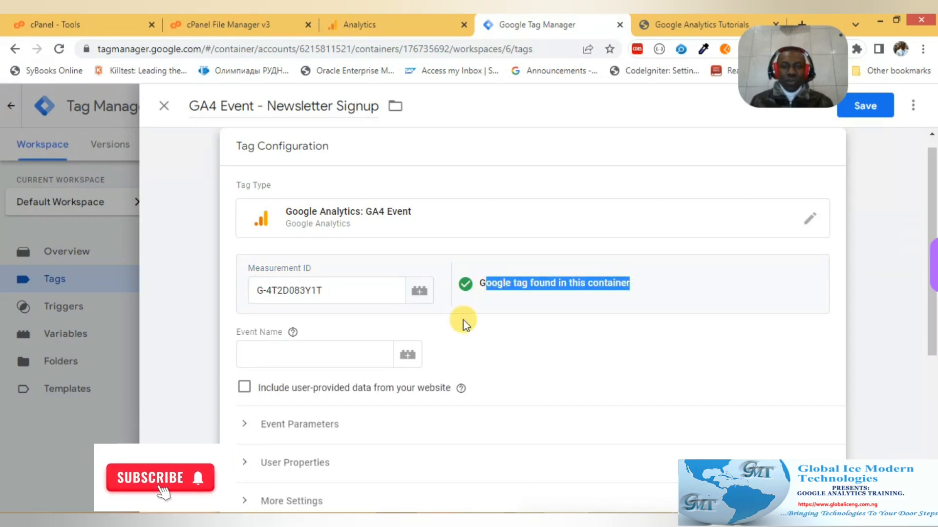
- Set the tag's event name to newsletter_signup
left_click(320, 357)
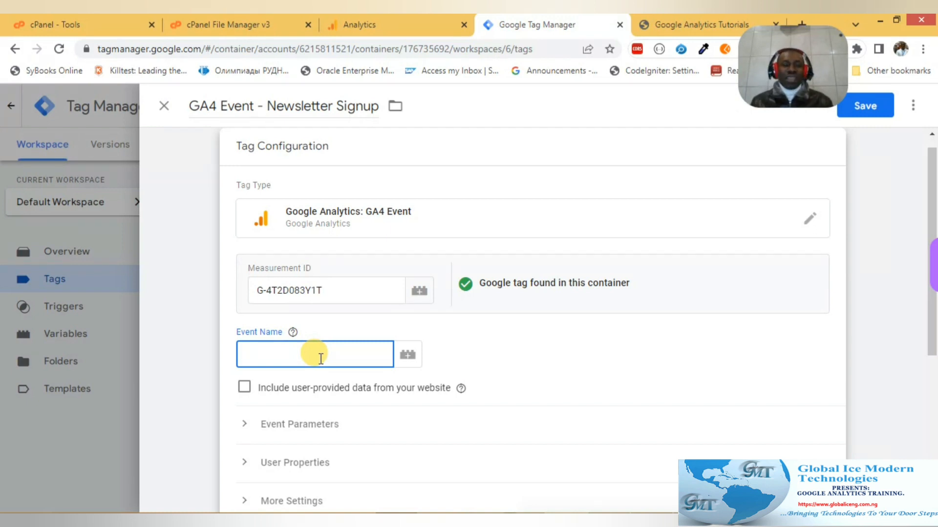
type("n")
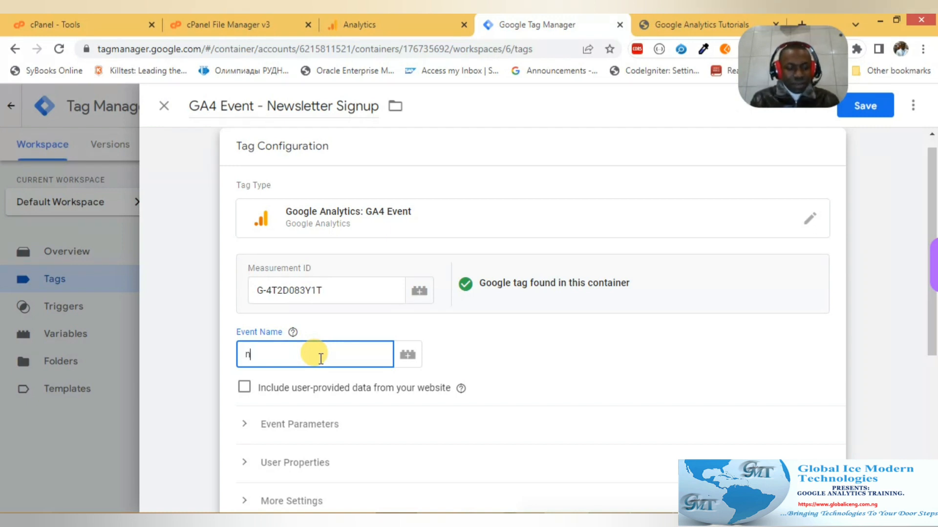
type("ewsletter")
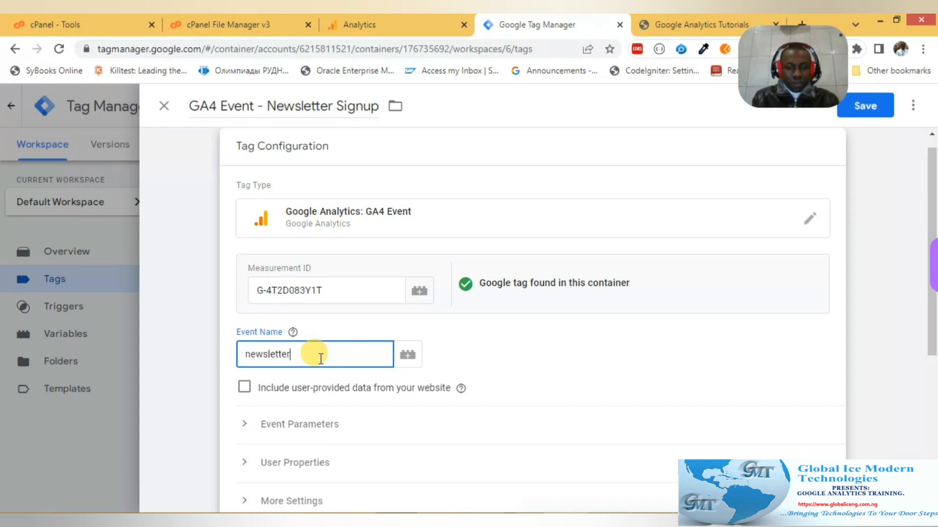
type("_sig")
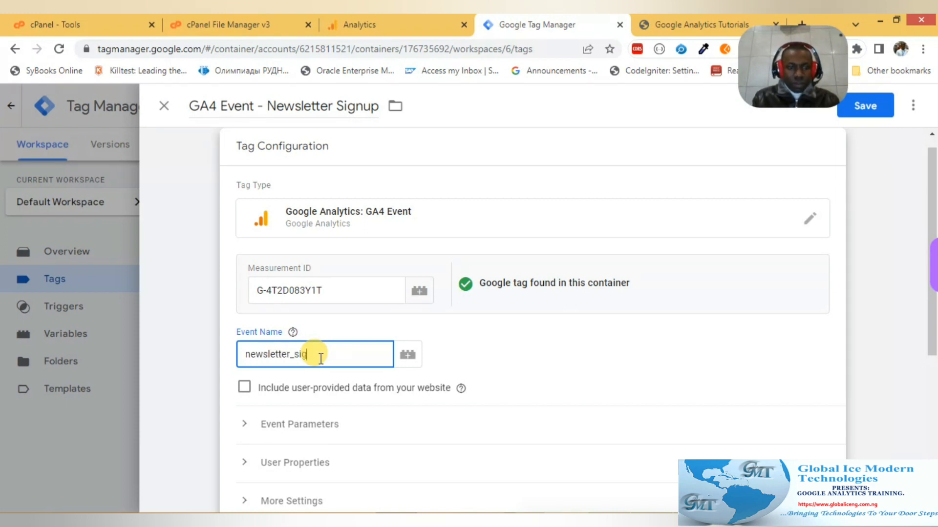
type("nup")
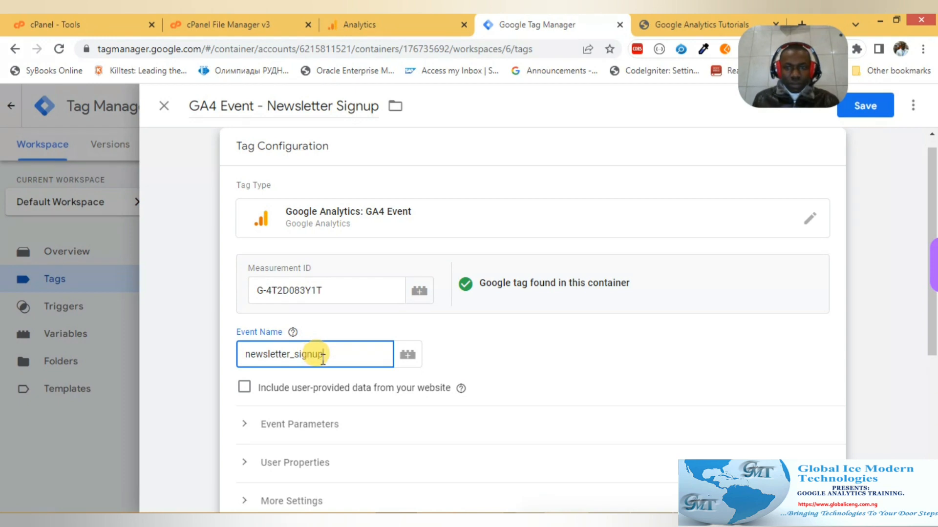
left_click(729, 292)
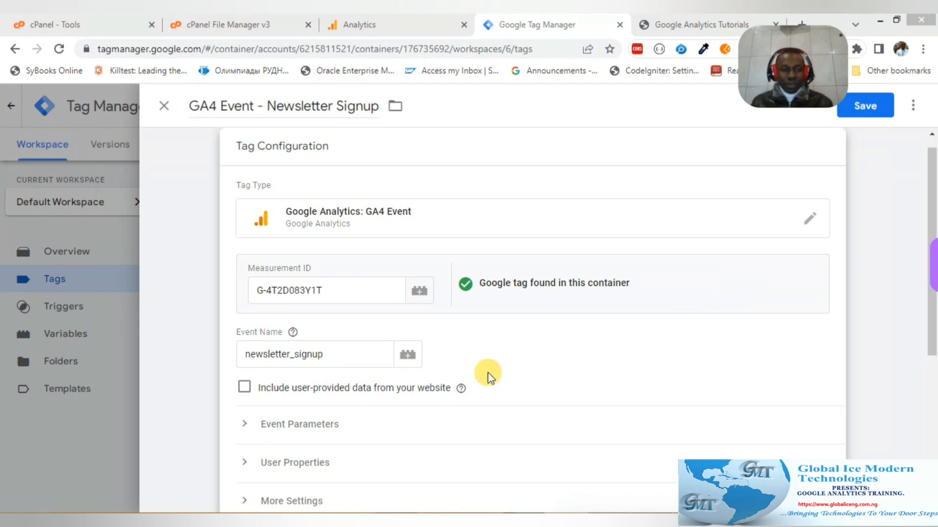
- Add an event parameter named form_id to the newsletter signup tag
left_click(332, 428)
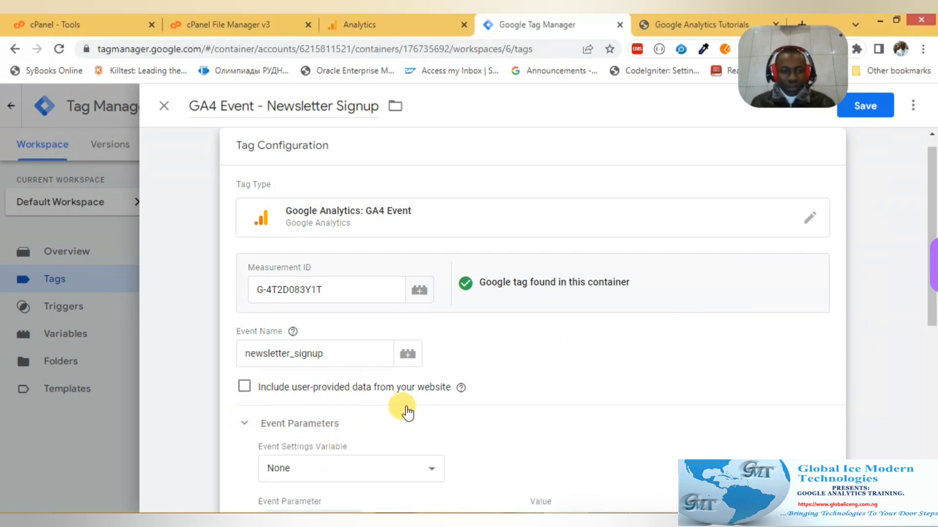
scroll(405, 410, "down", 3)
left_click(322, 389)
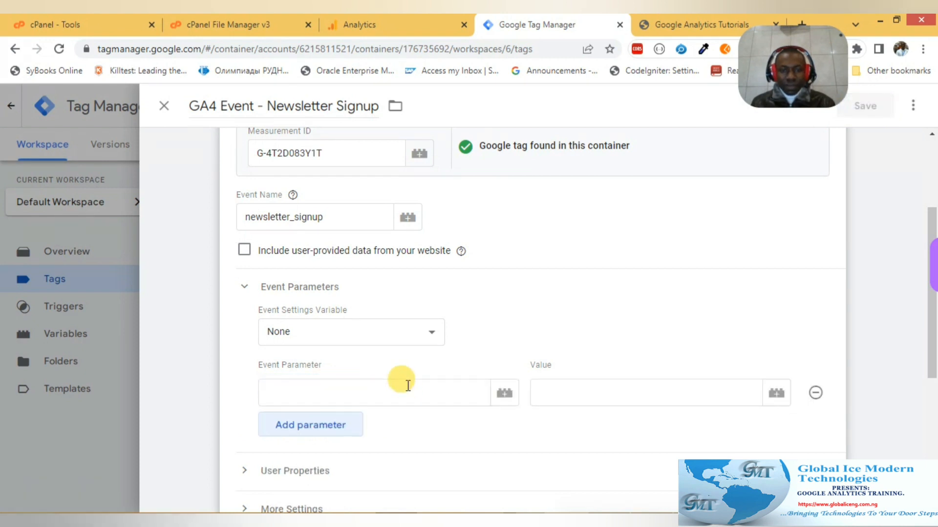
left_click(370, 390)
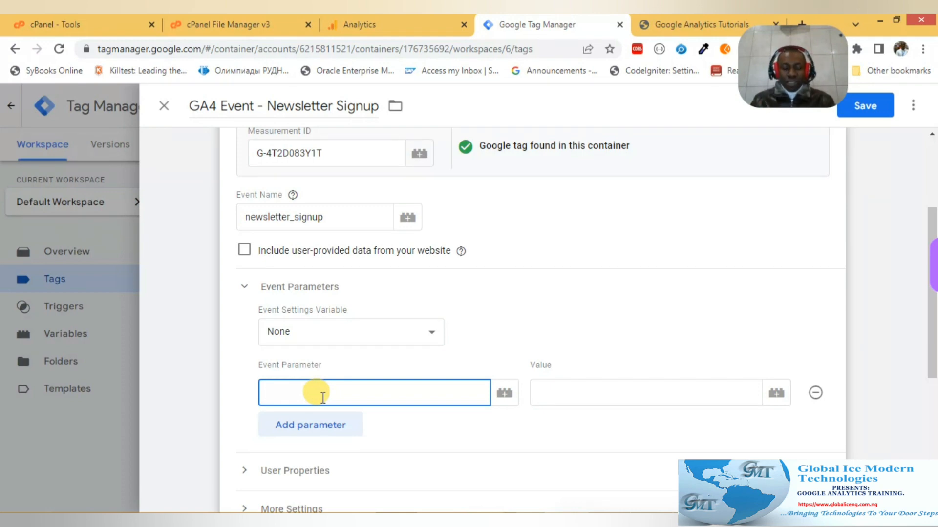
type("form")
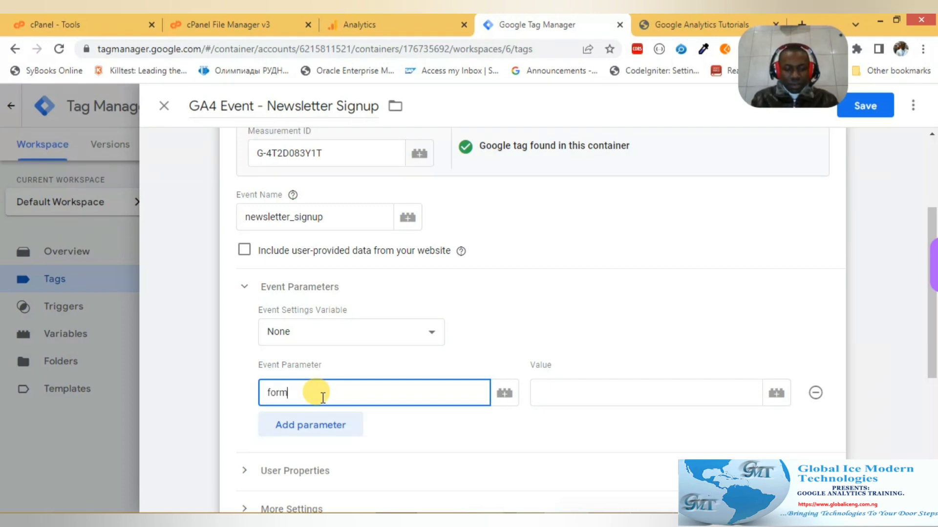
type("_id")
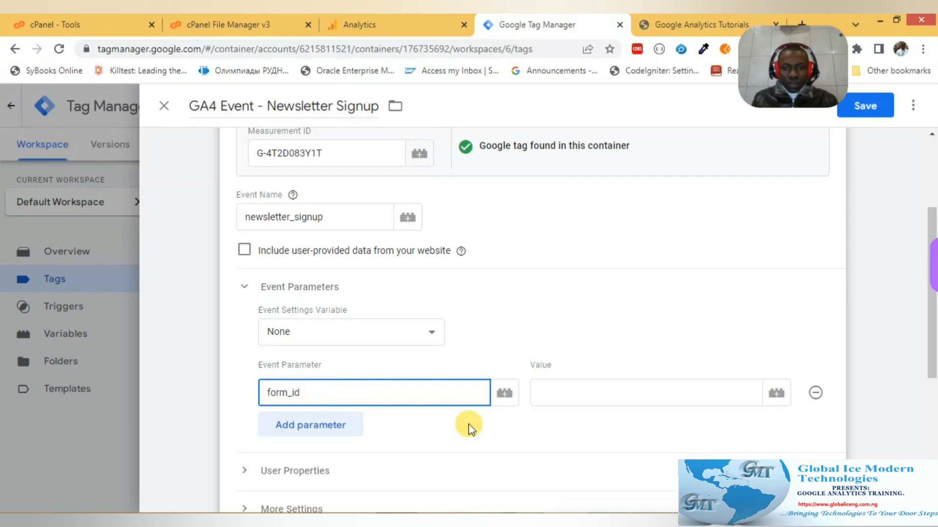
- Set the form_id event parameter's value to the Form ID variable
left_click(775, 393)
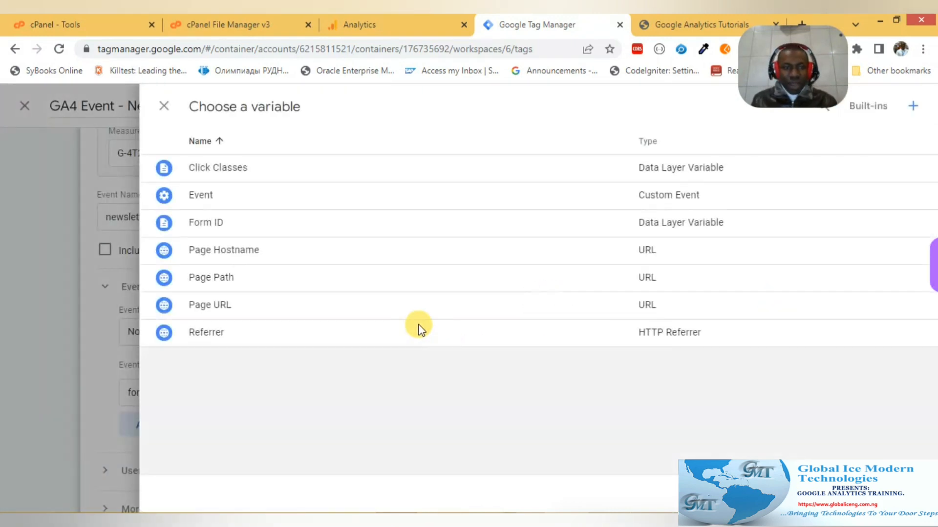
left_click(167, 224)
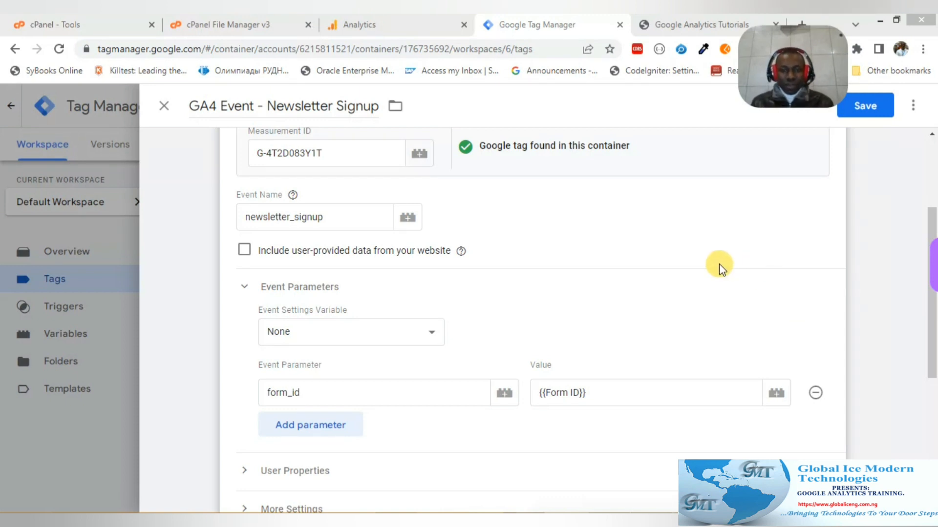
- Create a new trigger for the newsletter signup tag and name it "form submission - newsletter"
left_click_drag(931, 220, 931, 342)
left_click(356, 347)
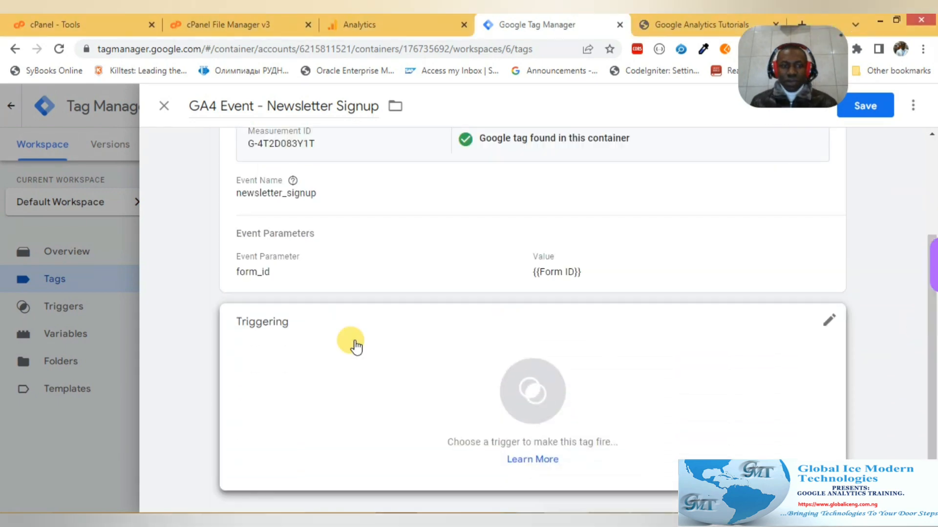
left_click(356, 346)
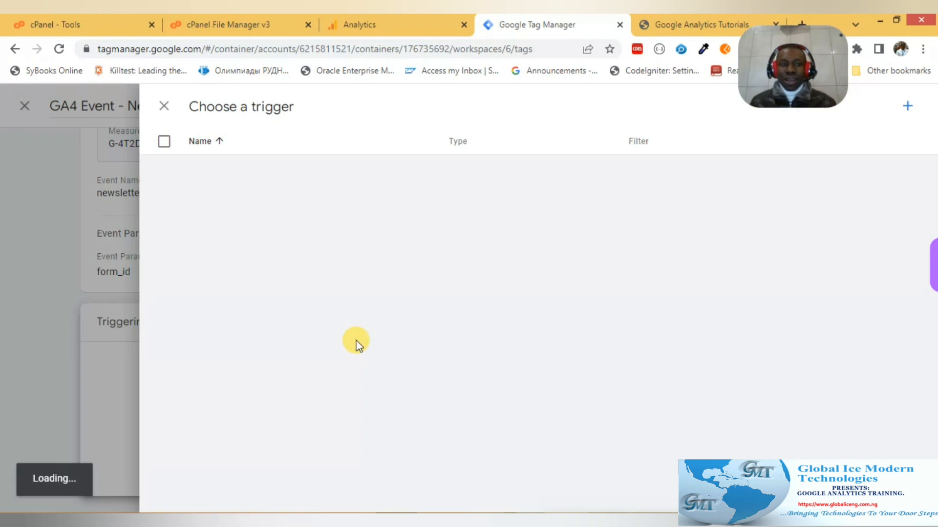
left_click(898, 116)
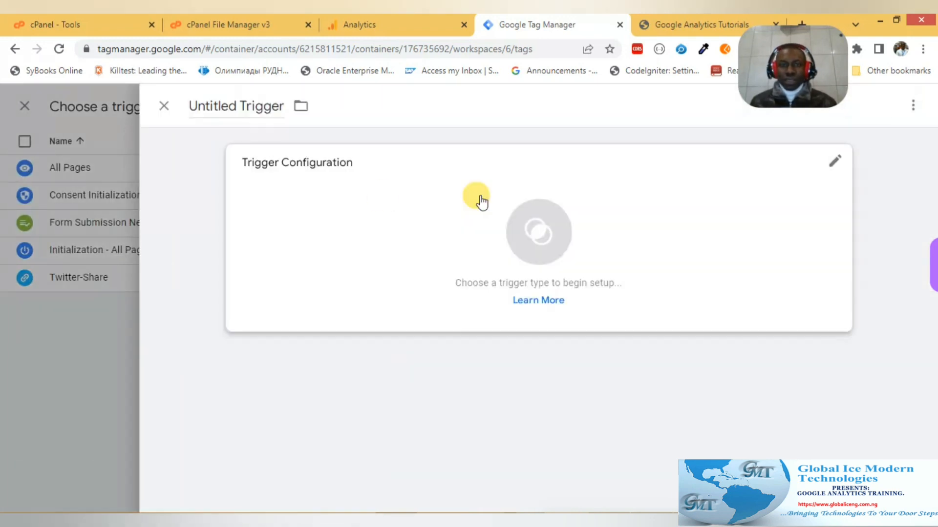
left_click(243, 106)
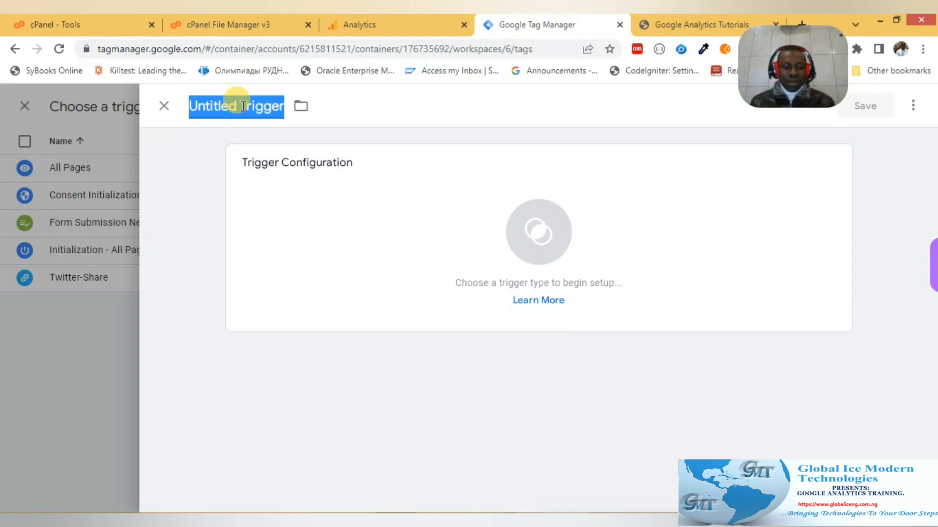
key("ctrl+v")
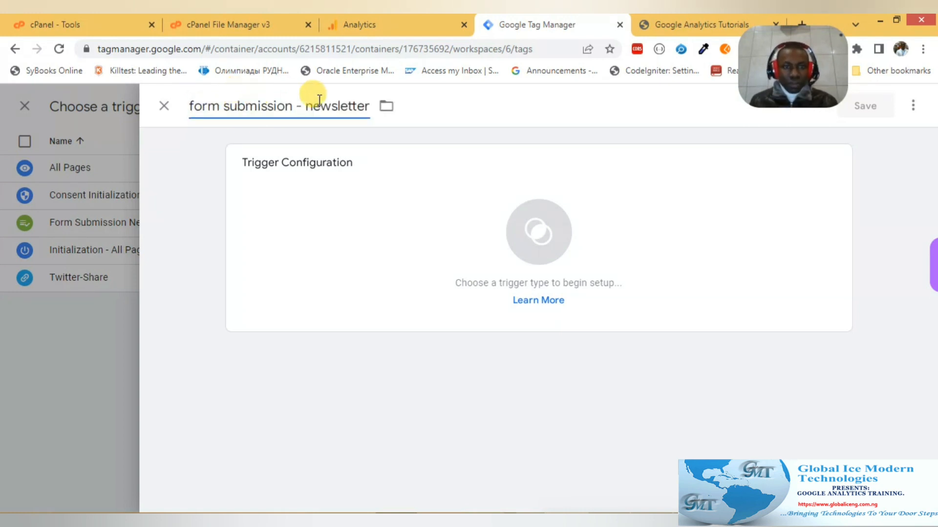
- Set the new trigger's type to Form Submission
left_click(381, 174)
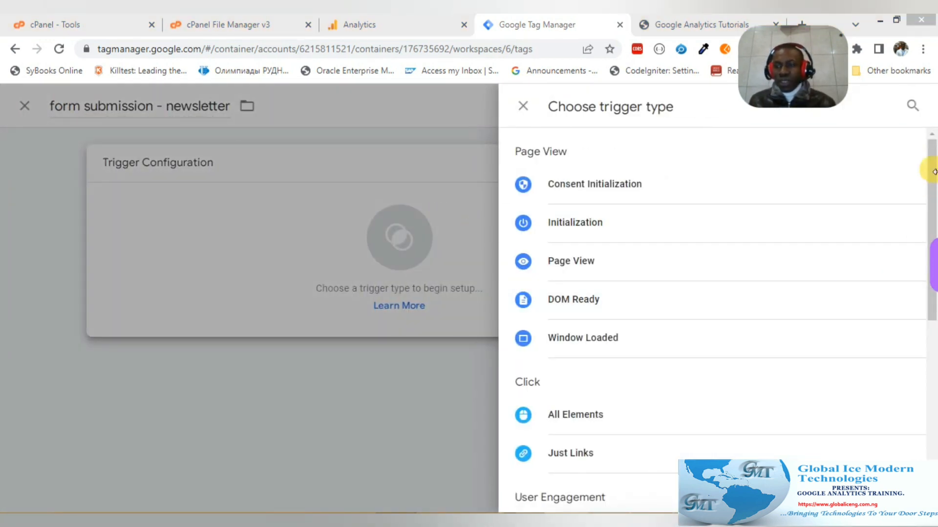
left_click_drag(931, 152, 930, 274)
left_click(632, 320)
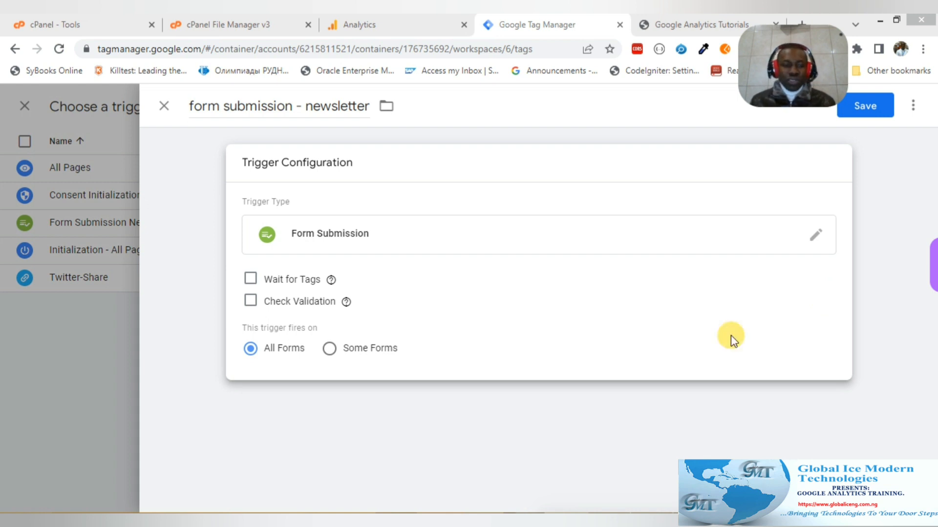
- Restrict the trigger to some forms, with the condition that Form ID contains newsletter-form
left_click(332, 349)
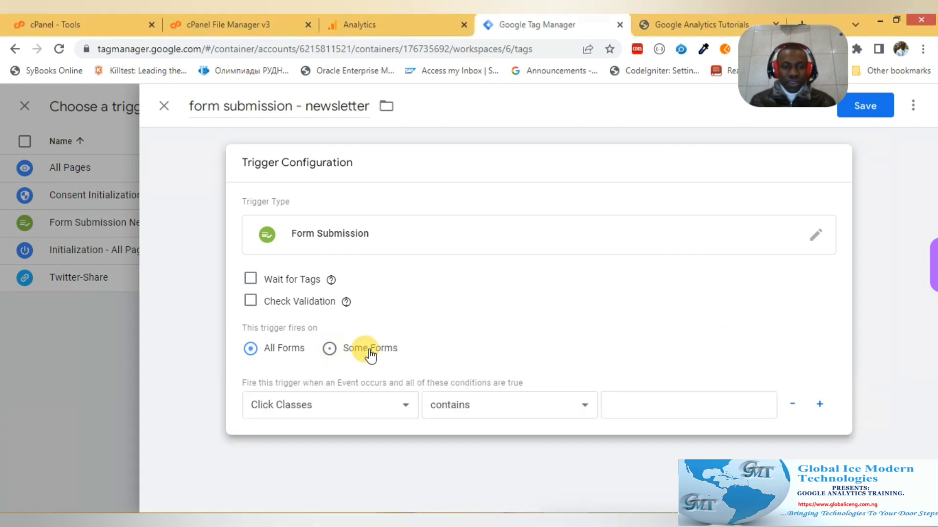
left_click(391, 410)
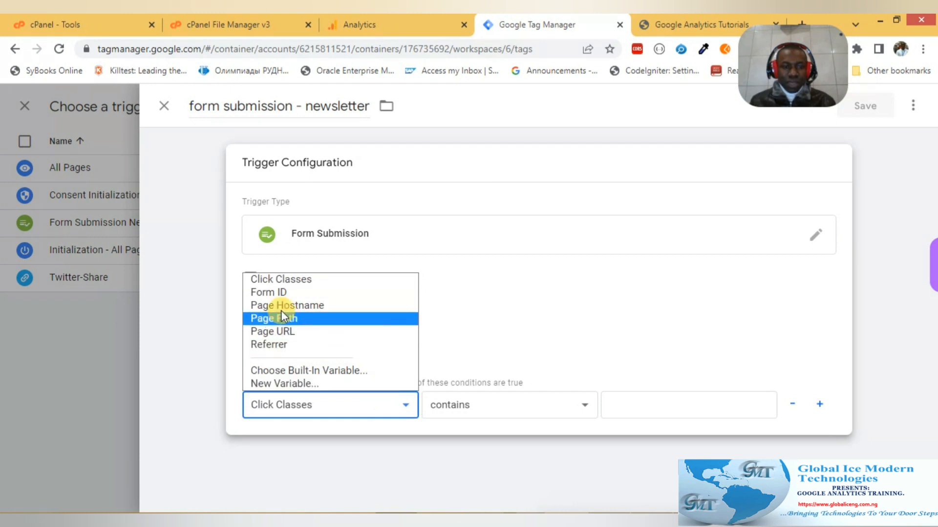
left_click(281, 294)
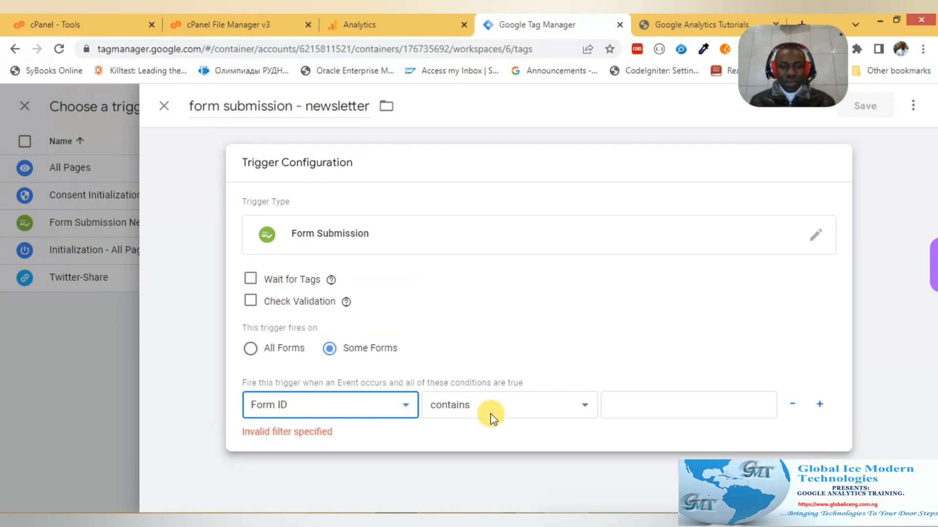
left_click(628, 398)
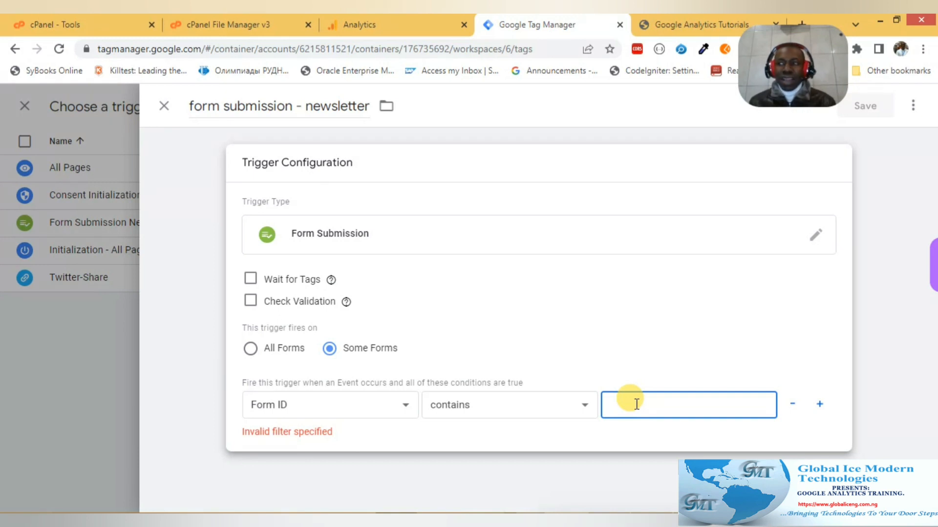
type("newsletter-form")
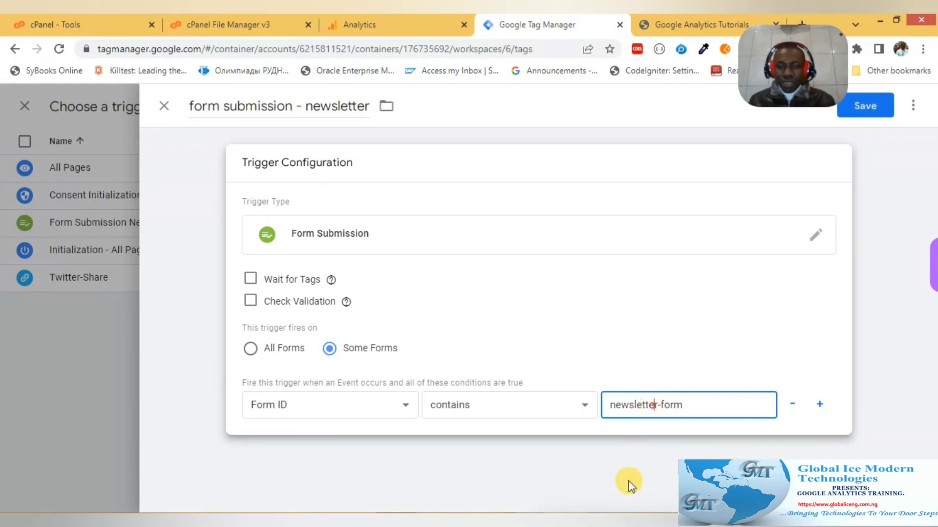
- Switch to index.html in Notepad++ to check the signup form's id, and return to Google Tag Manager
key("alt+Tab")
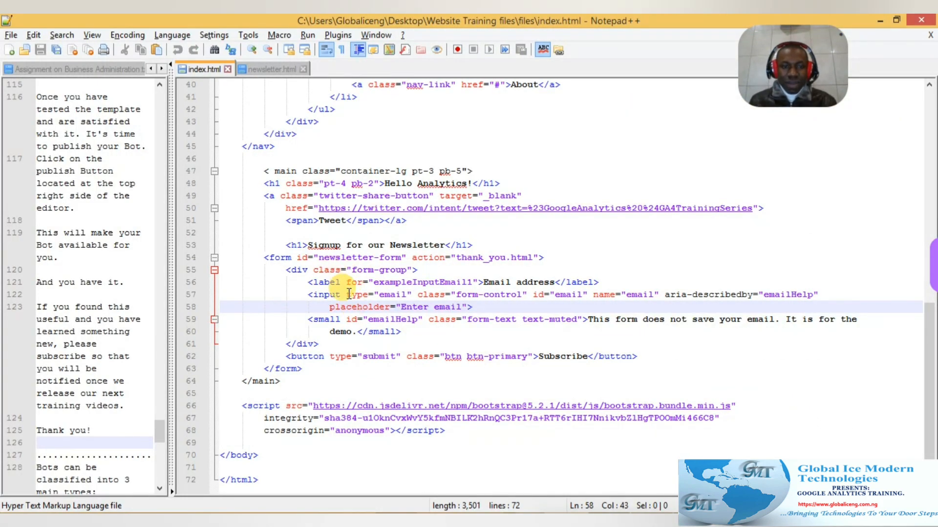
left_click_drag(281, 258, 406, 258)
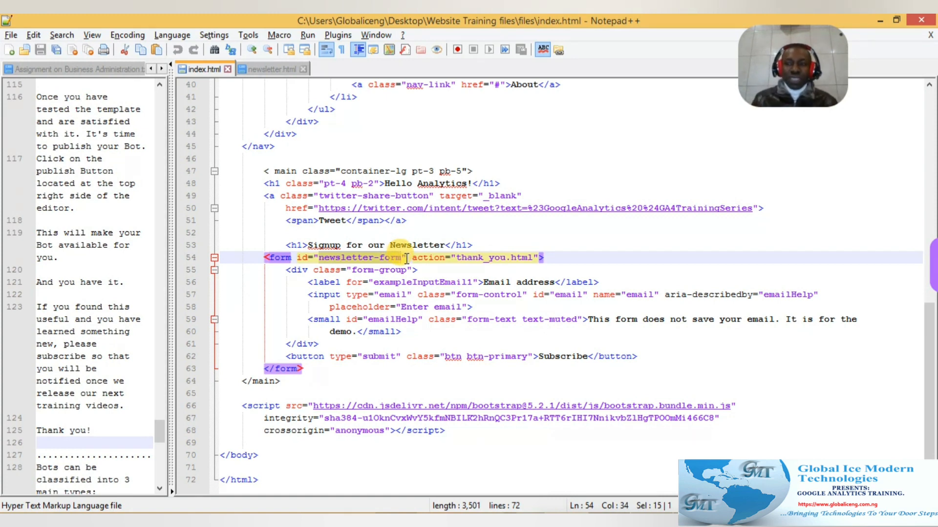
key("alt+Tab")
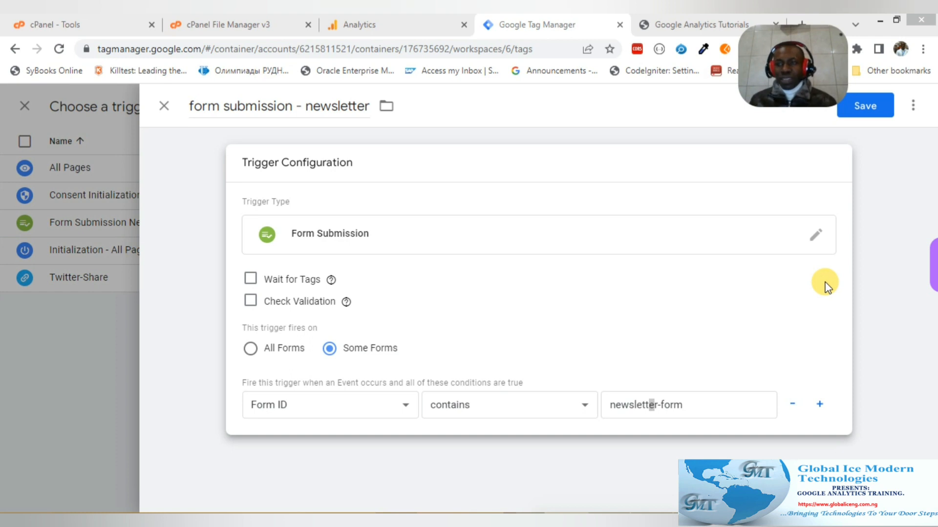
- Save the form submission trigger and the GA4 Event - Newsletter Signup tag
mouse_move(933, 265)
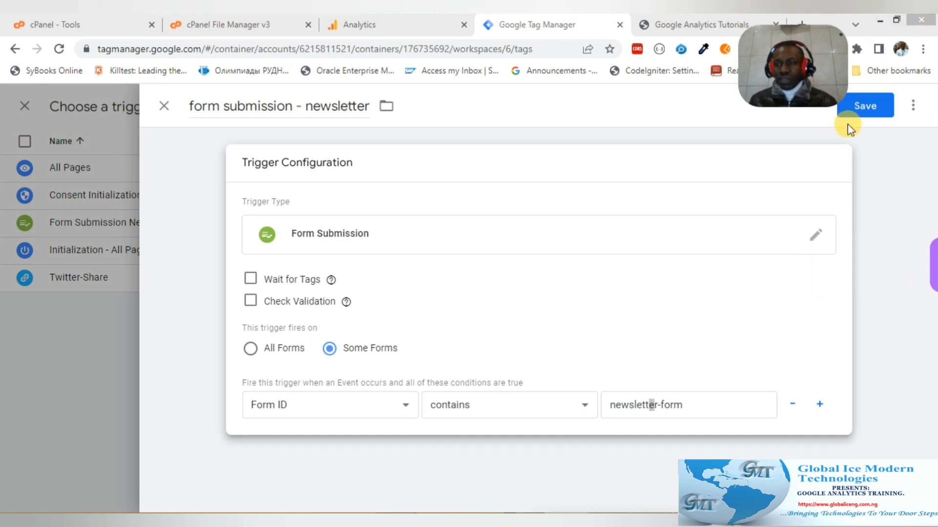
left_click(867, 120)
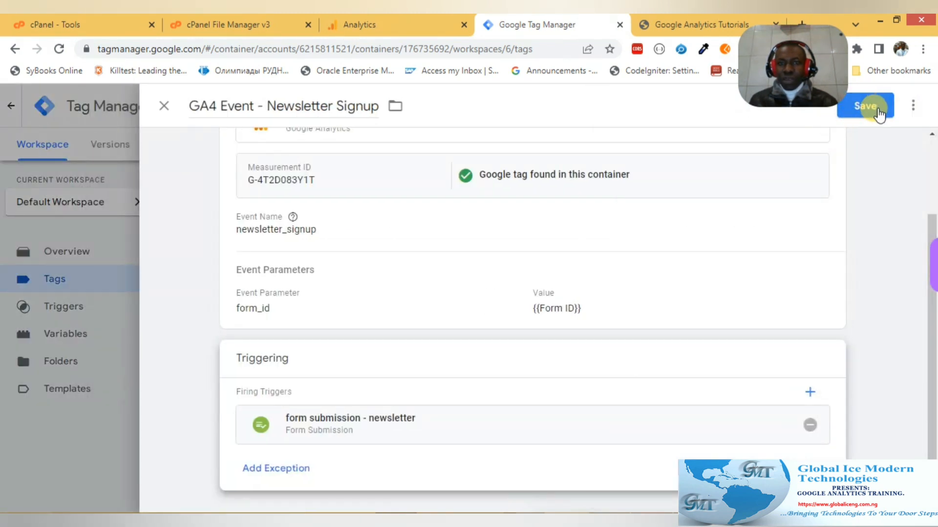
left_click(877, 109)
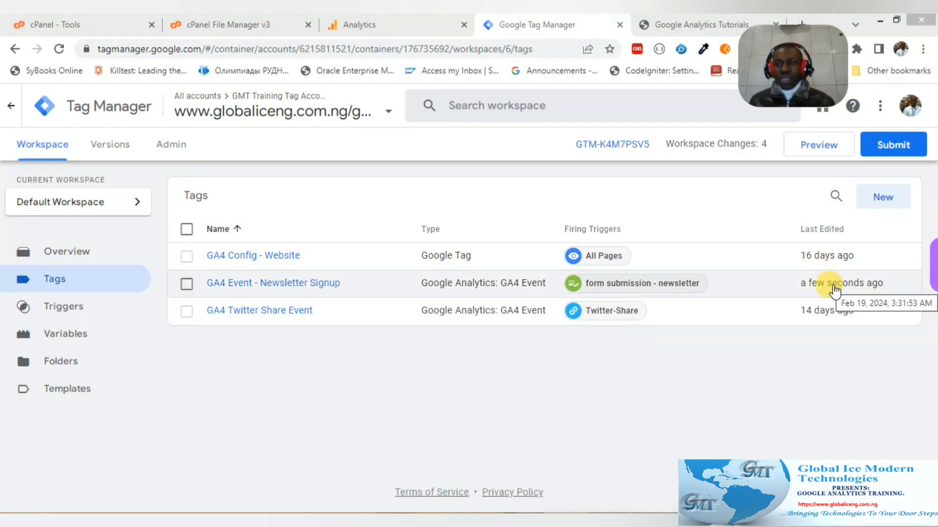
left_click(819, 147)
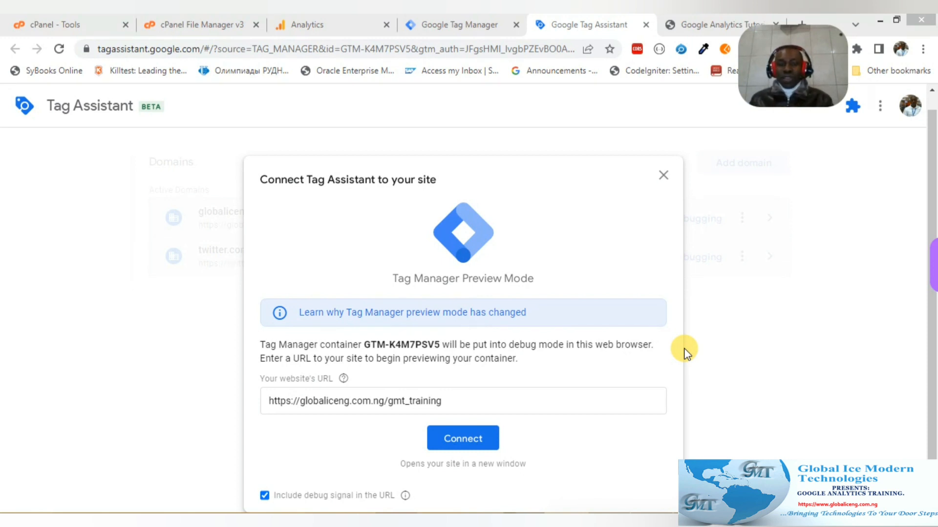
left_click(471, 397)
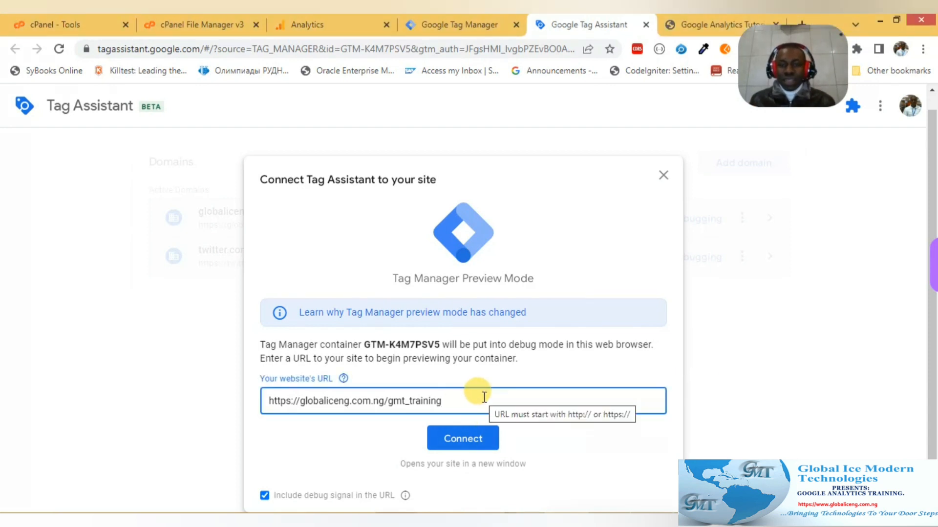
left_click(467, 445)
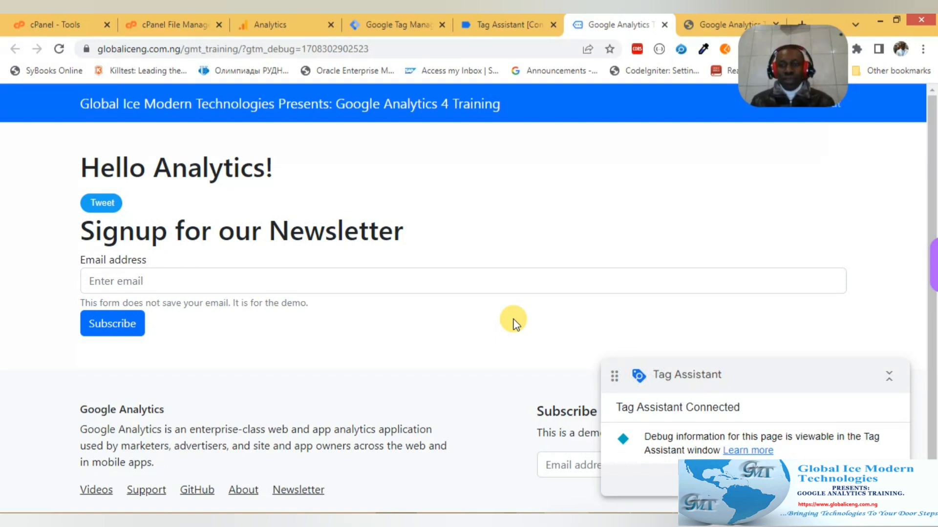
left_click_drag(761, 410, 633, 410)
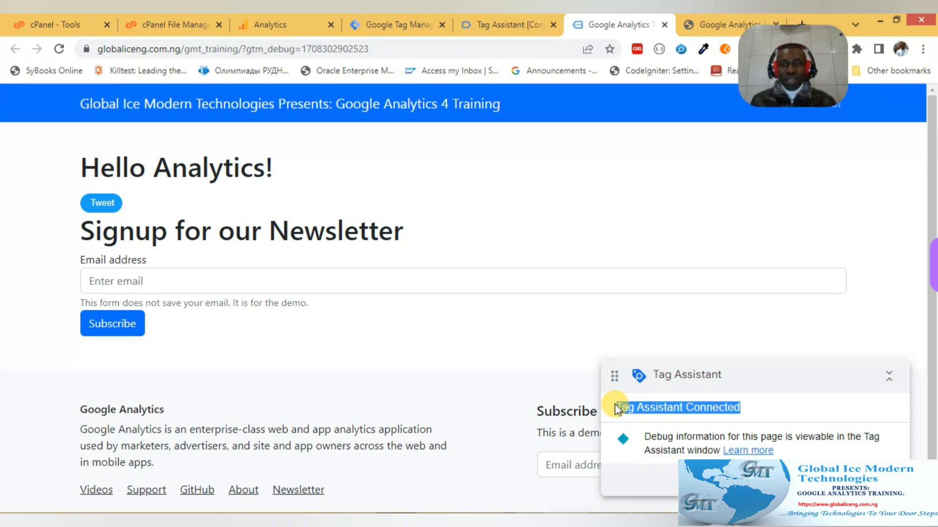
- Submit the site's newsletter signup form with a saved email address
left_click(128, 281)
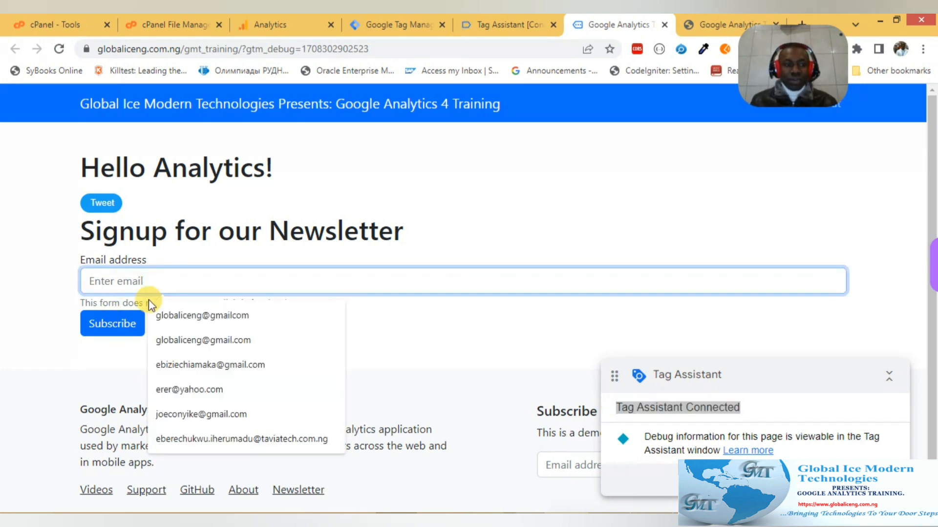
left_click(211, 314)
left_click(117, 333)
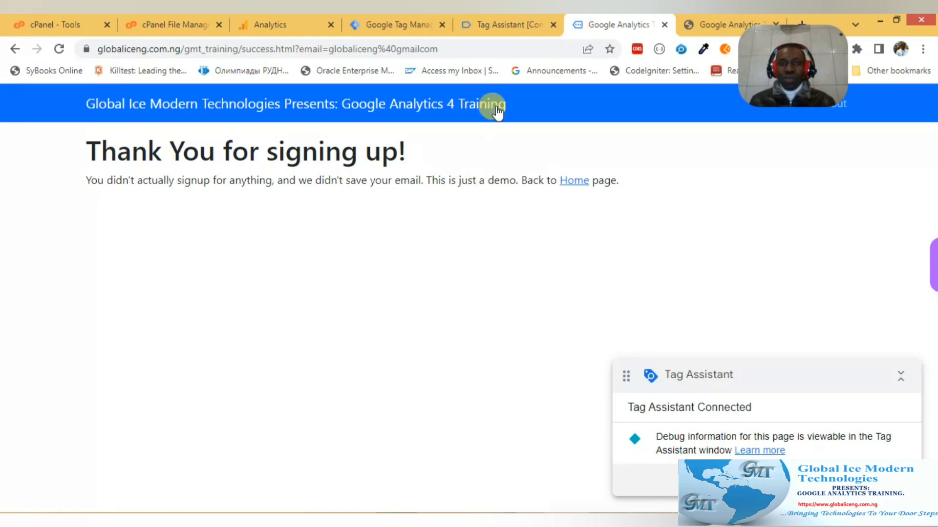
- Continue to the Tag Assistant debug summary and check which tags fired for the signup
left_click(509, 26)
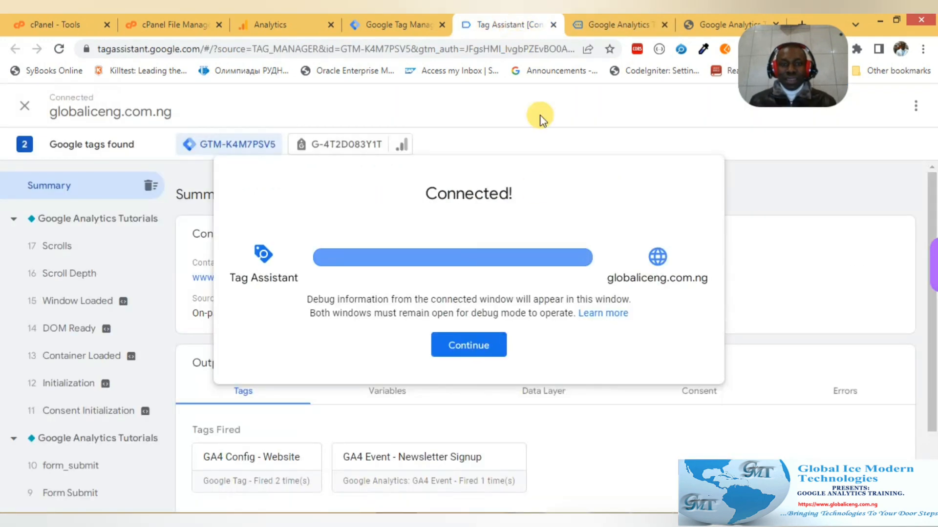
left_click(468, 347)
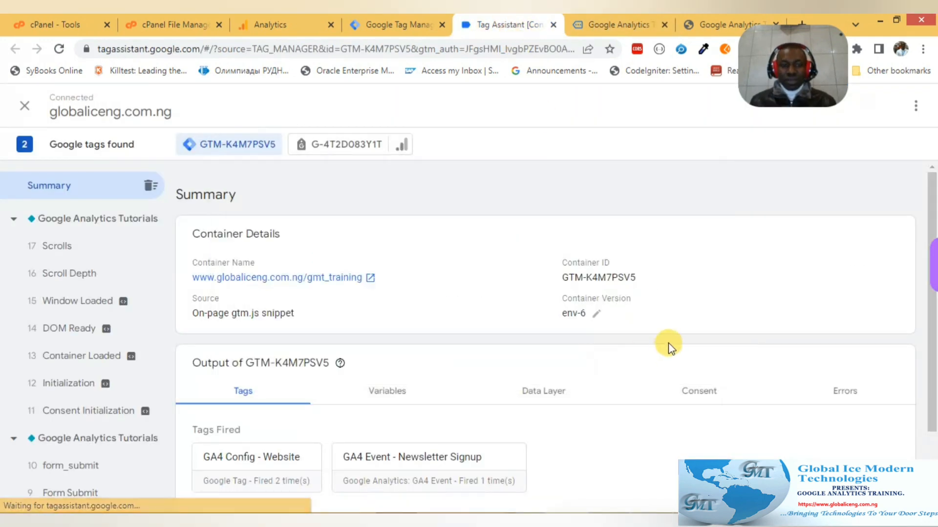
scroll(668, 342, "down", 2)
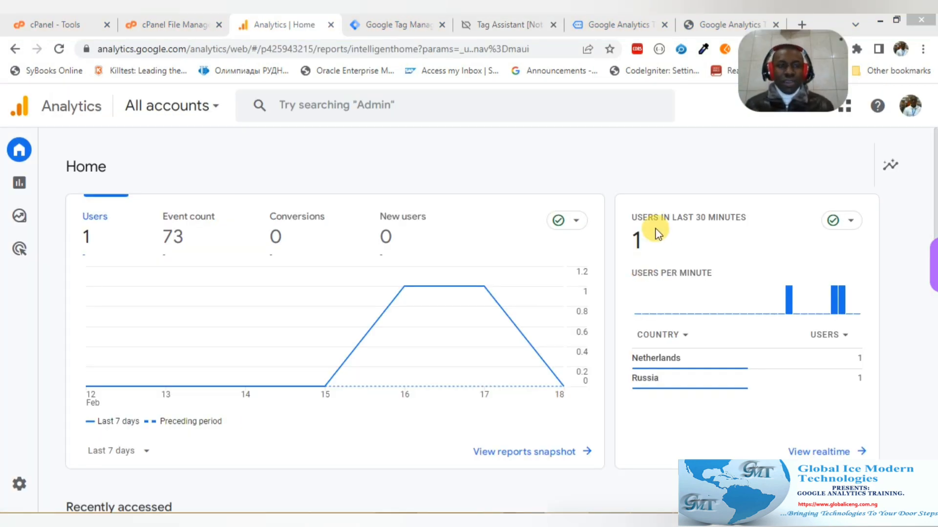
- Open the Realtime report in Google Analytics
mouse_move(20, 146)
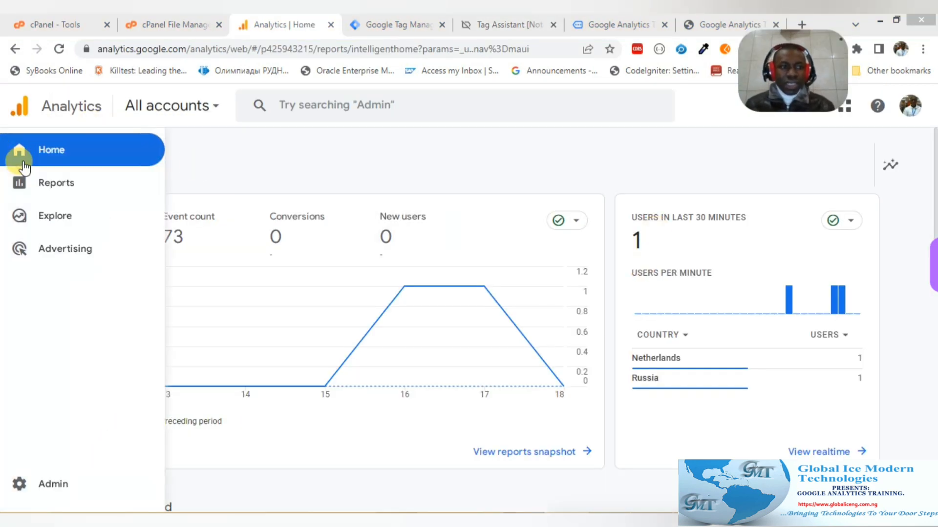
left_click(46, 184)
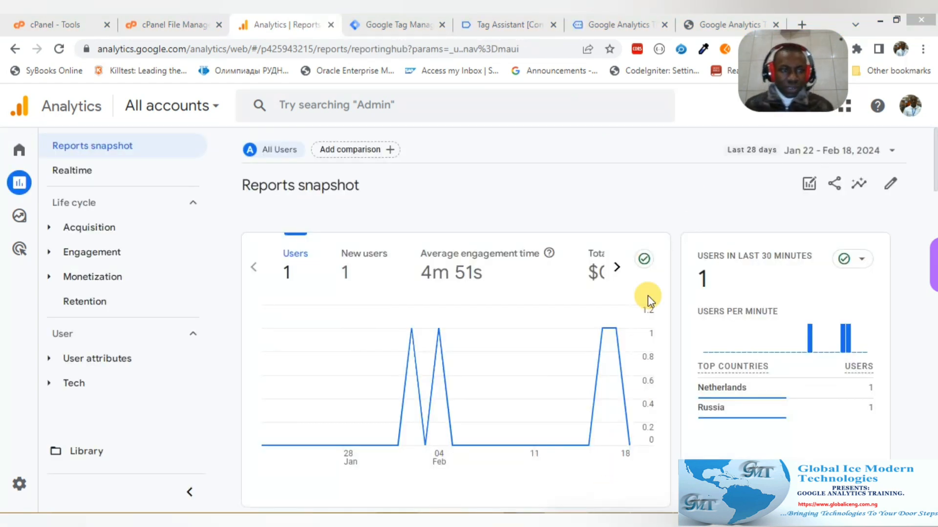
left_click(89, 177)
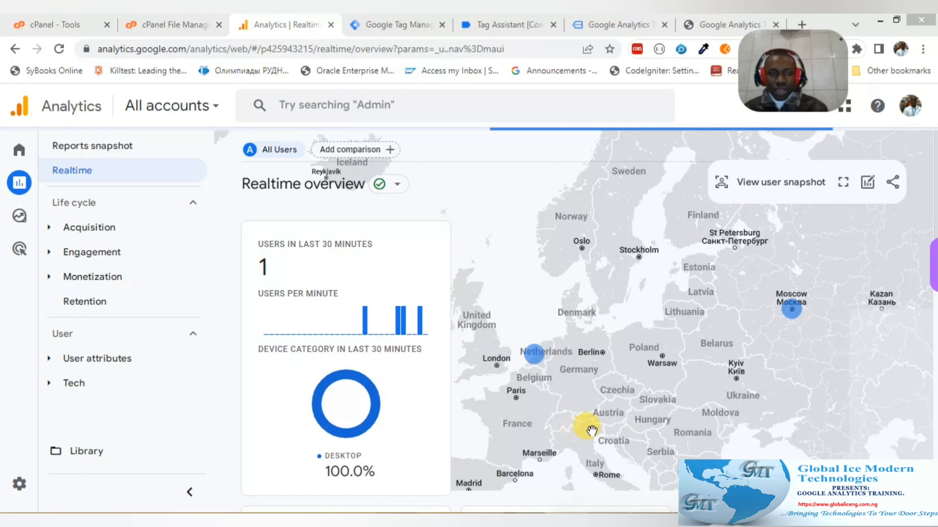
- Examine the event counts by event name in the Realtime overview, checking the newsletter_signup event
mouse_move(288, 299)
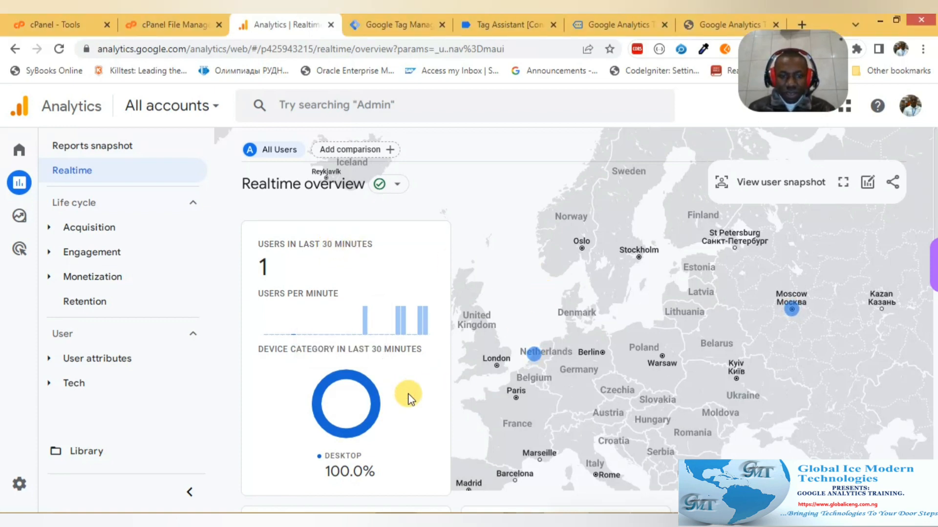
scroll(400, 392, "down", 7)
scroll(407, 396, "down", 3)
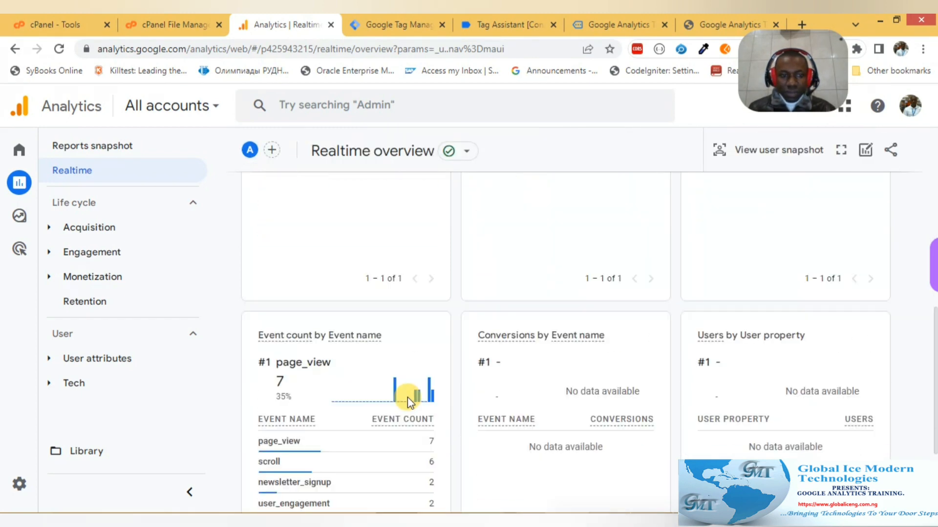
left_click(312, 340)
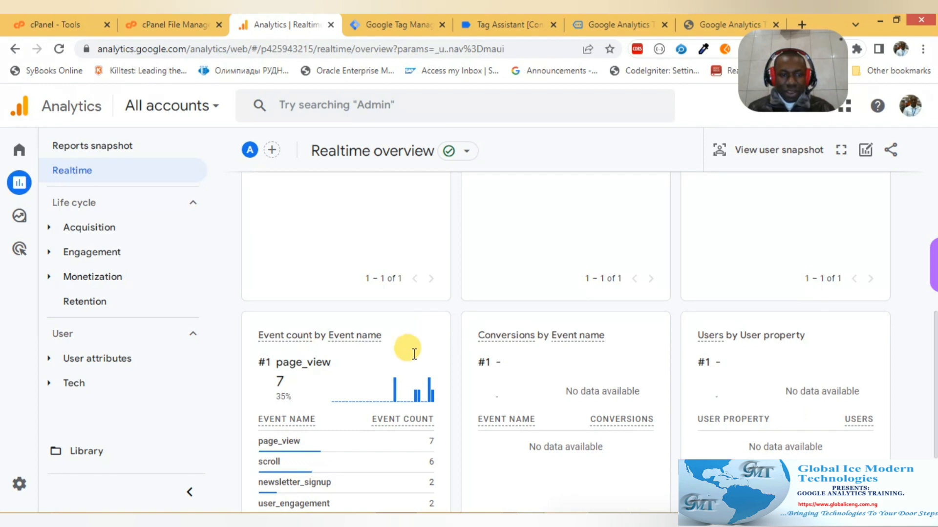
scroll(404, 350, "down", 3)
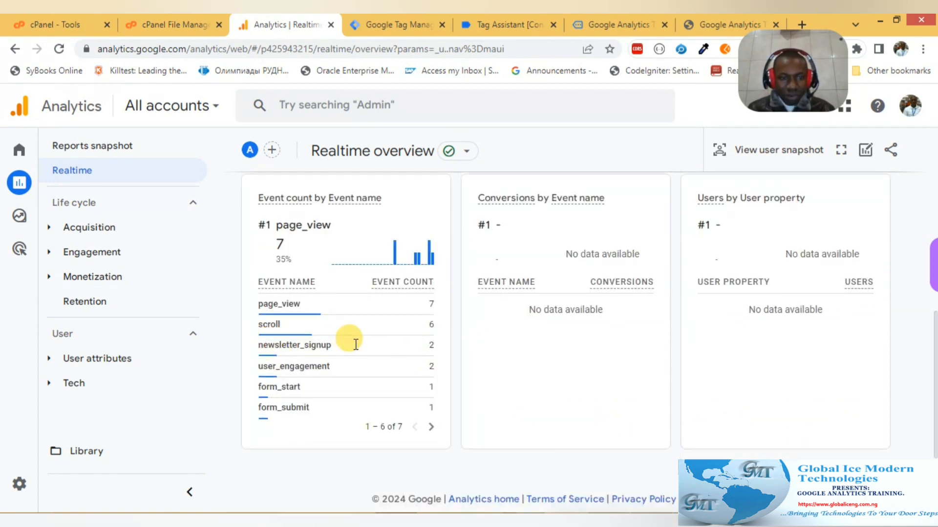
key("shift+End")
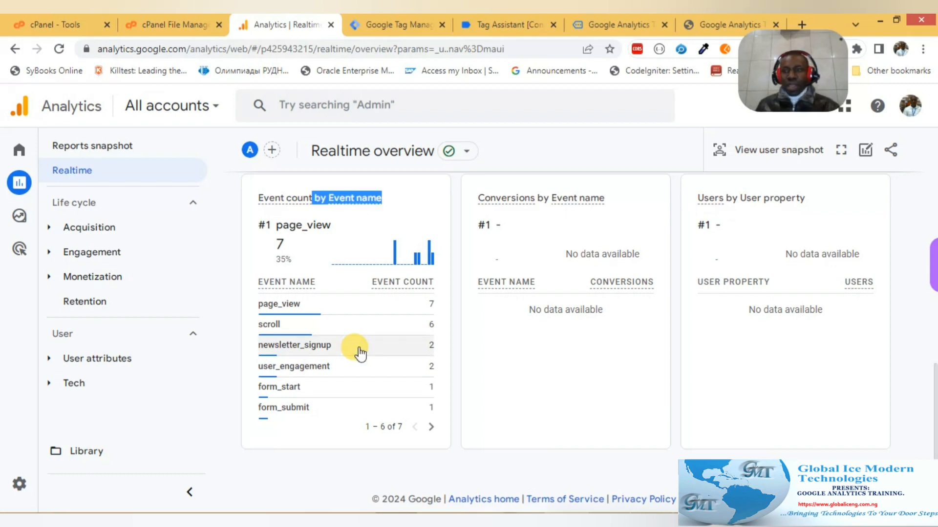
mouse_move(360, 352)
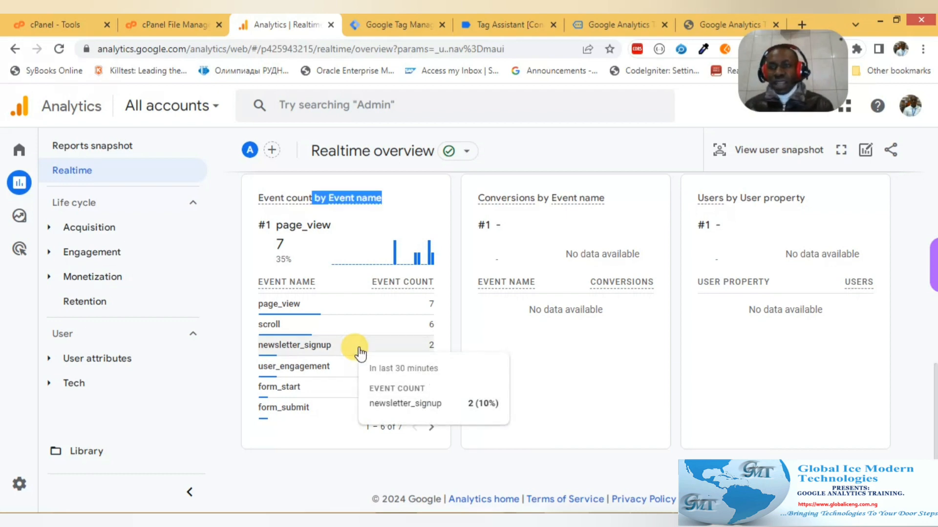